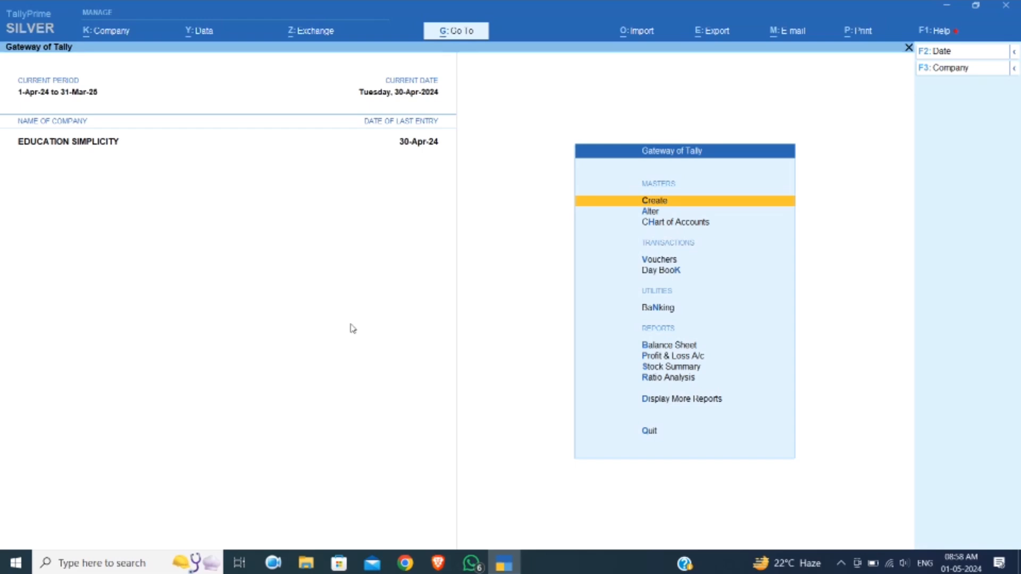
Bring up the ledger selection list of the Account Books within Display More Reports
key(Down)
key(Down)
key(Down)
key(Down)
key(Down)
key(Down)
key(Down)
key(Down)
key(Down)
key(Down)
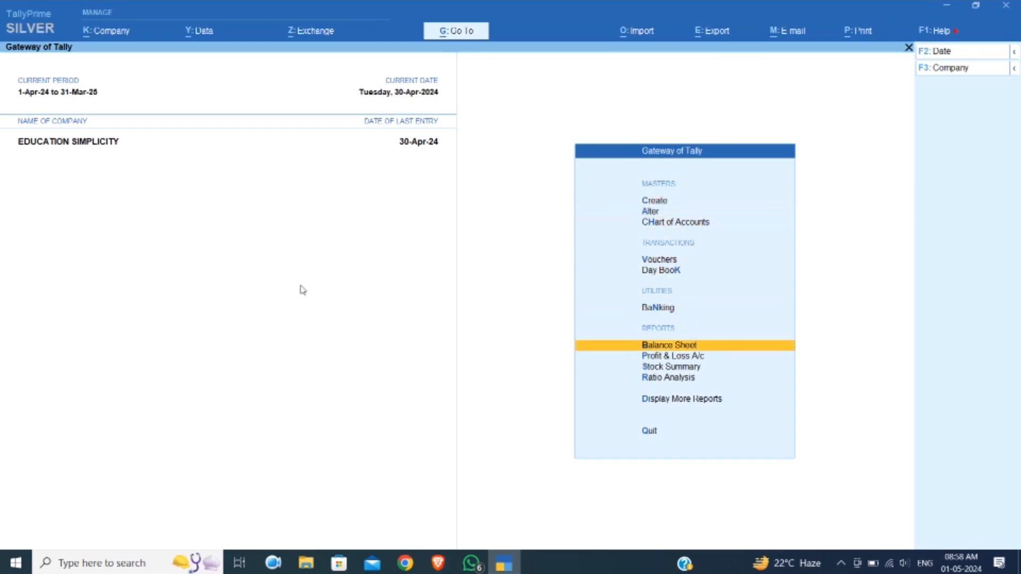
key(Return)
key(Down)
key(Down)
key(Down)
key(Down)
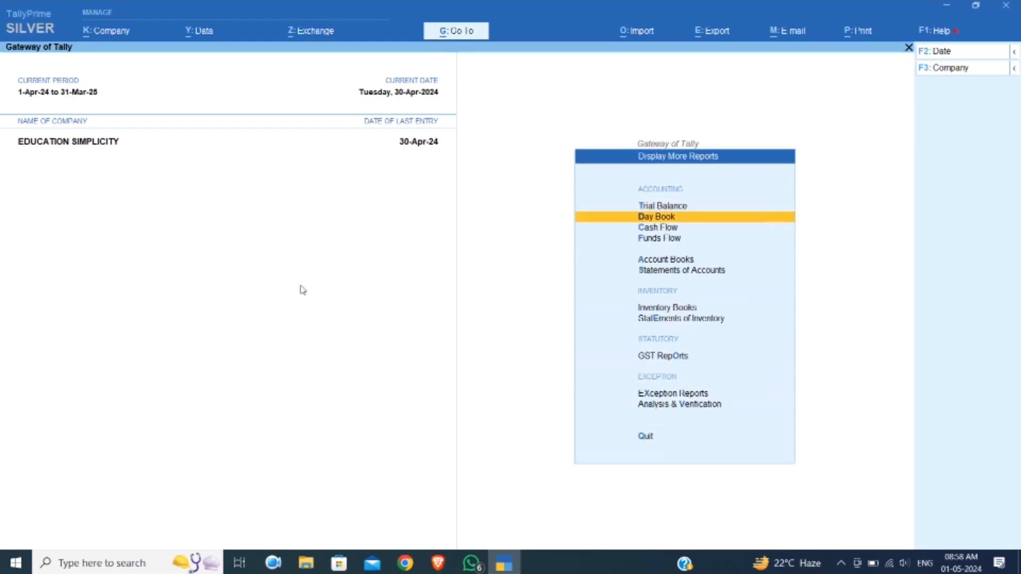
key(Return)
Open the ledger vouchers report for RAHUL TRADING COMPANY
key(Down)
key(Return)
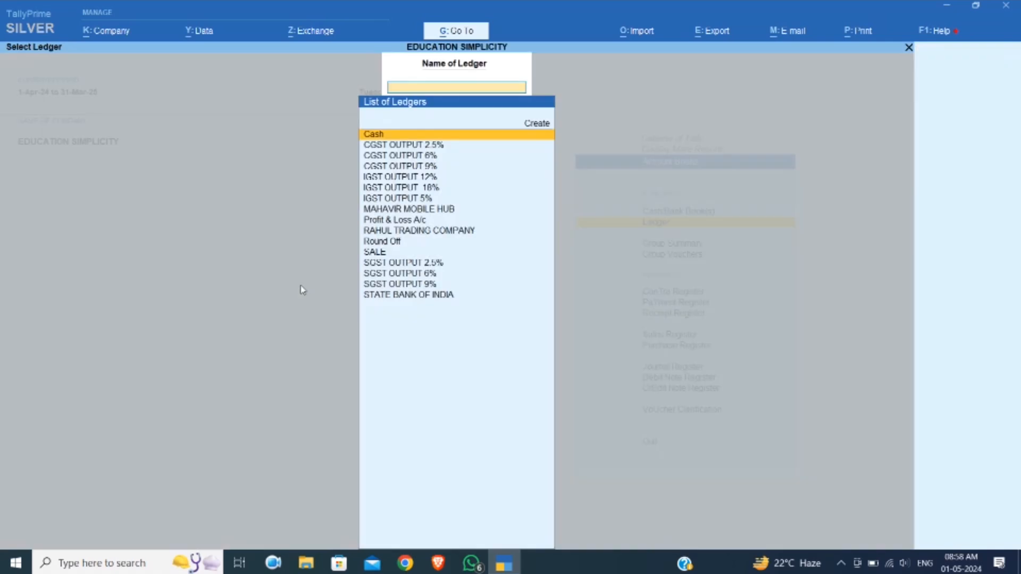
key(Down)
key(Down)
key(Down)
key(Down)
key(Down)
key(Down)
key(Down)
key(Down)
key(Down)
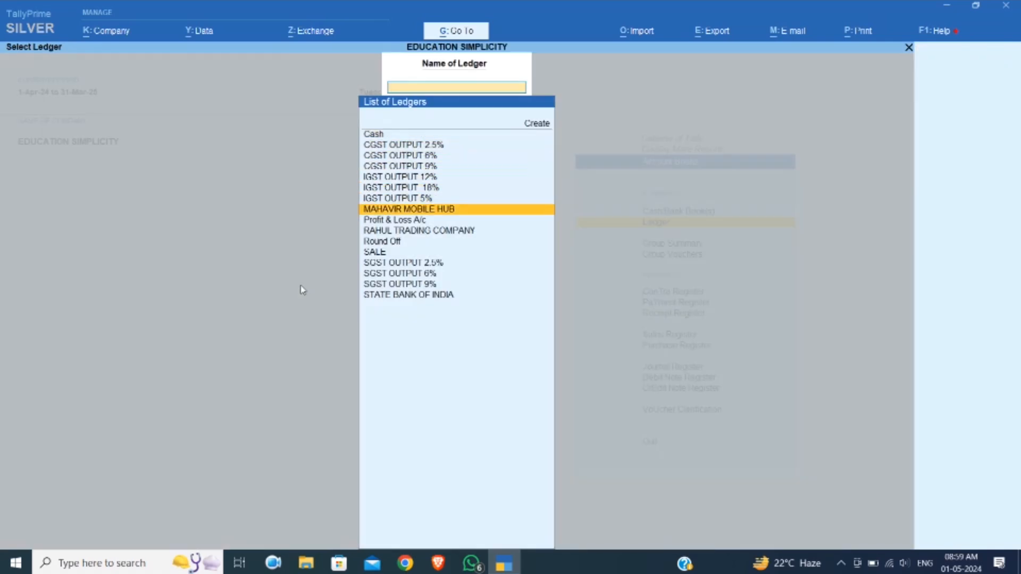
key(Return)
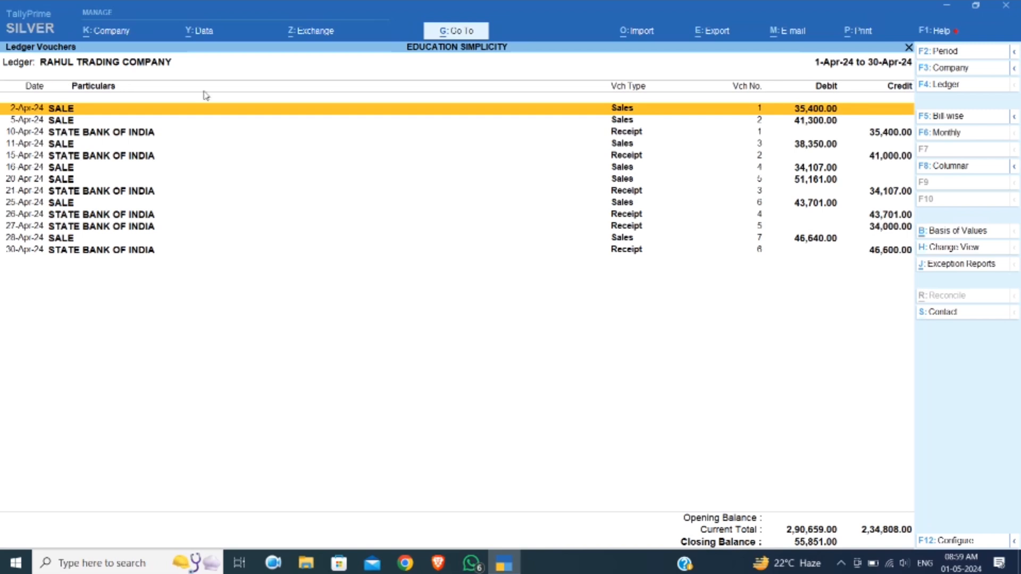
Set the ledger report's period from 1-4-2024 to 30-4-2024
key(F2)
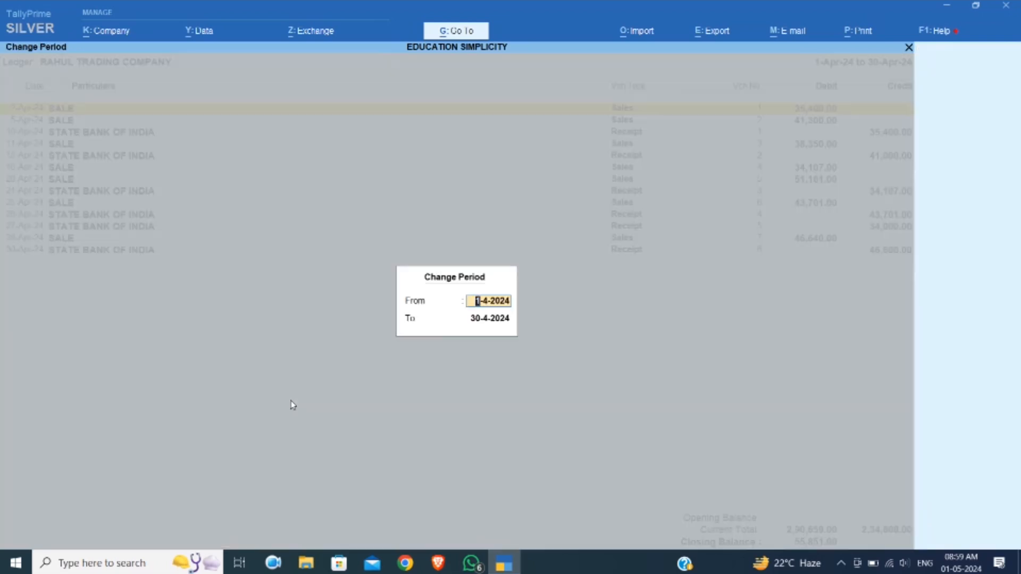
key(Return)
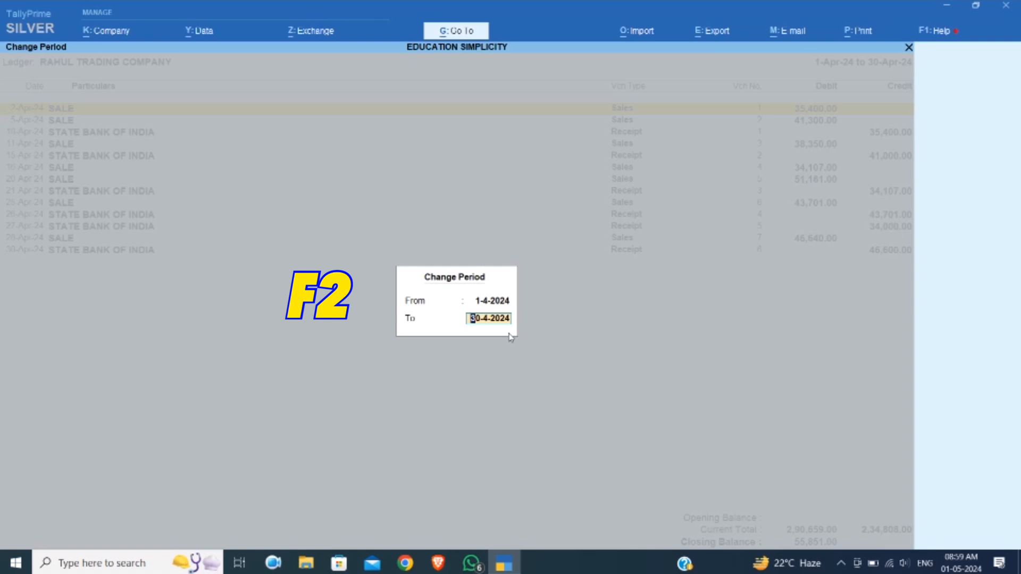
key(Return)
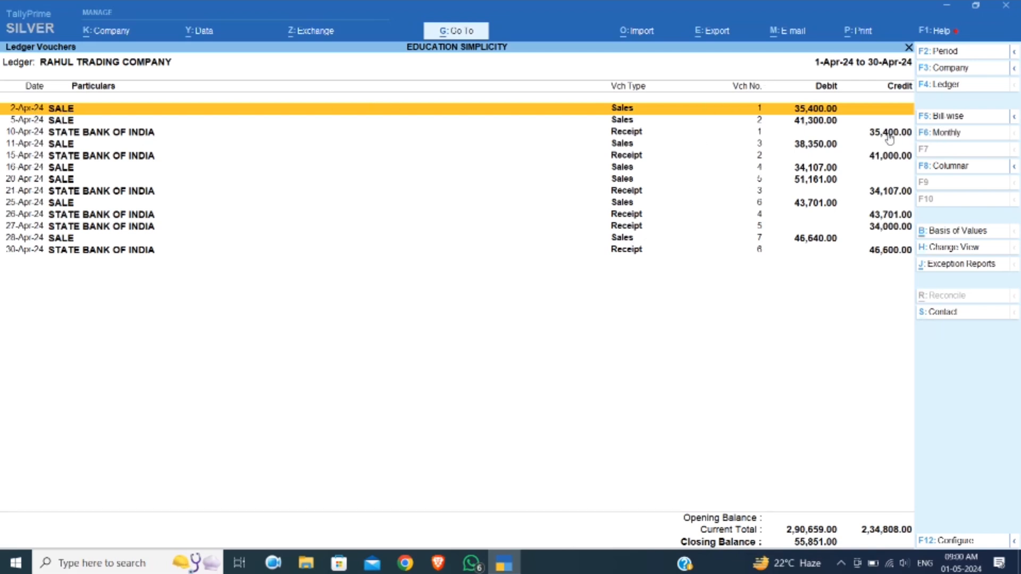
Open the 10-Apr-24 STATE BANK OF INDIA receipt, examine which invoice its narration refers to, and return to the ledger
key(Down)
key(Down)
key(Down)
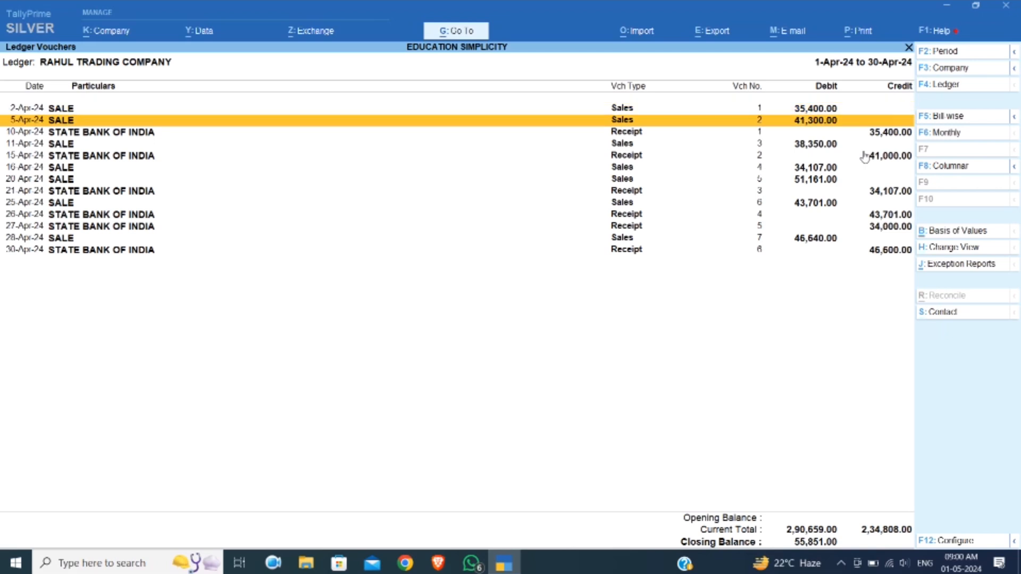
key(Up)
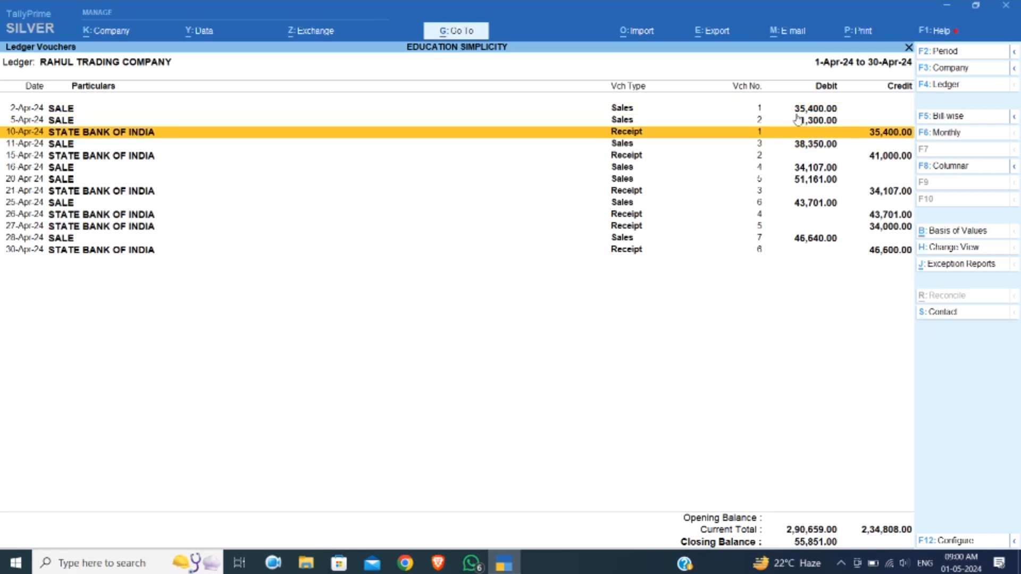
click(834, 137)
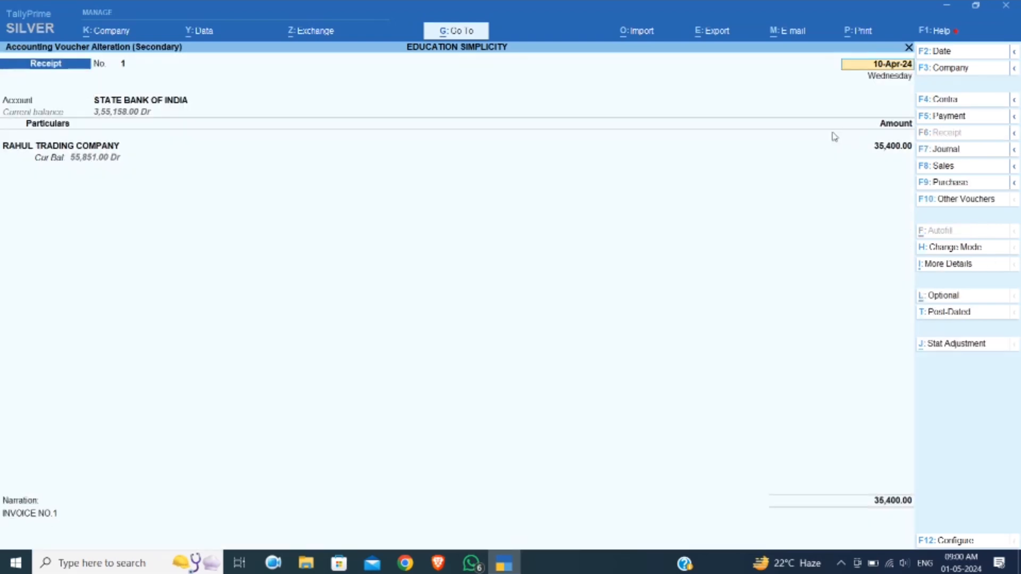
click(2, 514)
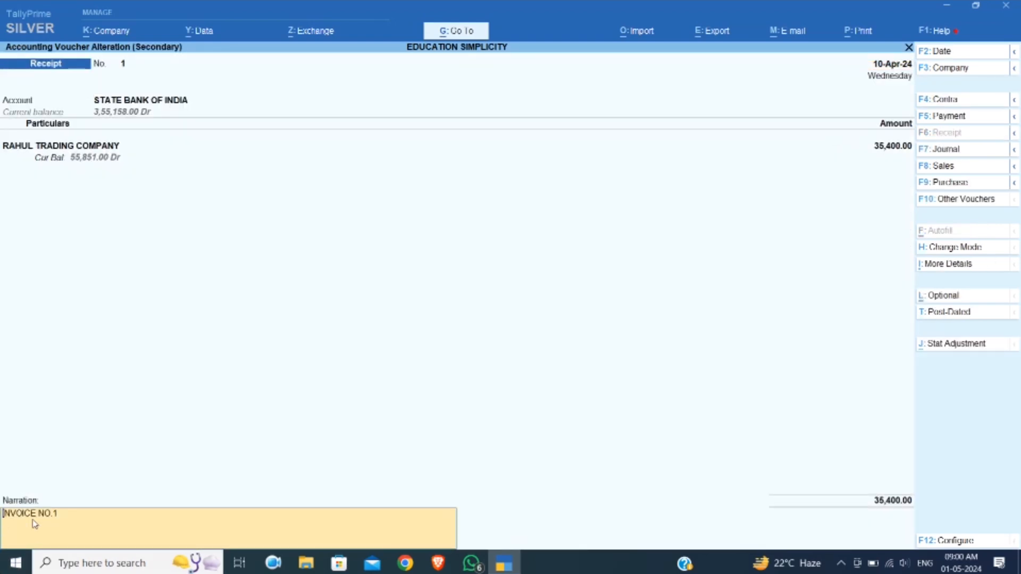
key(Return)
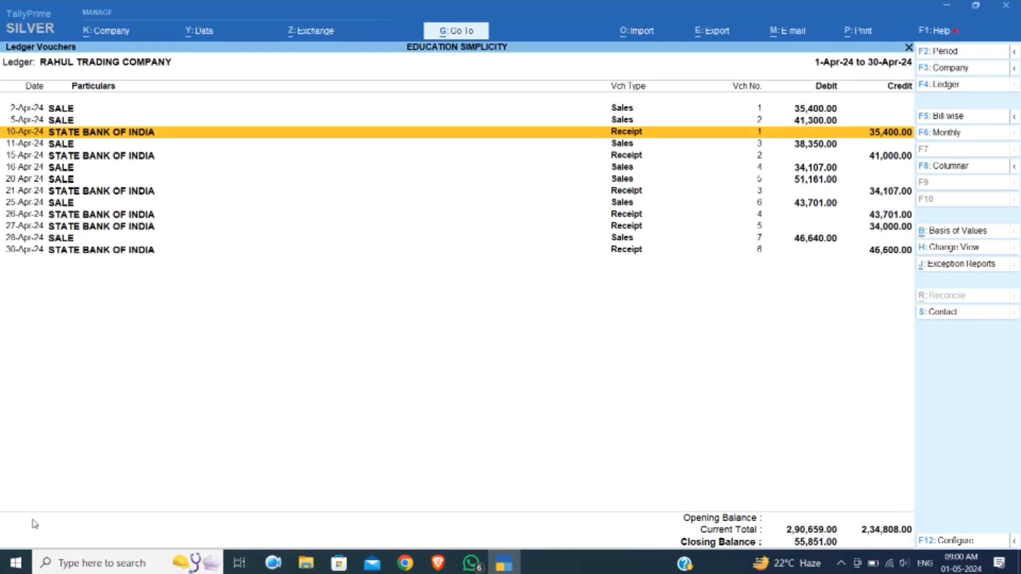
Mark the 2-Apr-24 sale and its matching 10-Apr-24 bank receipt in the ledger
key(Up)
key(Up)
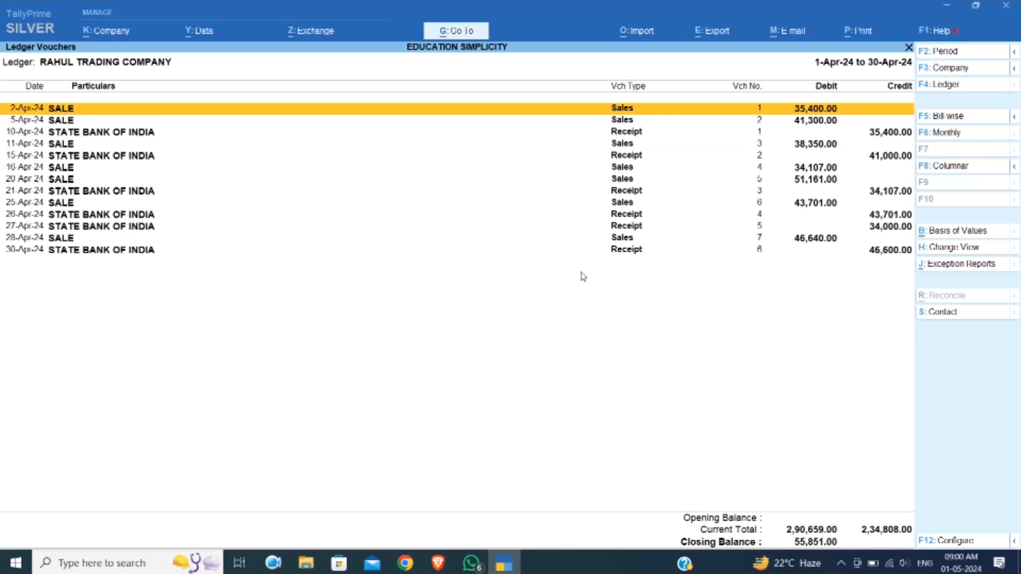
key(Down)
key(Down)
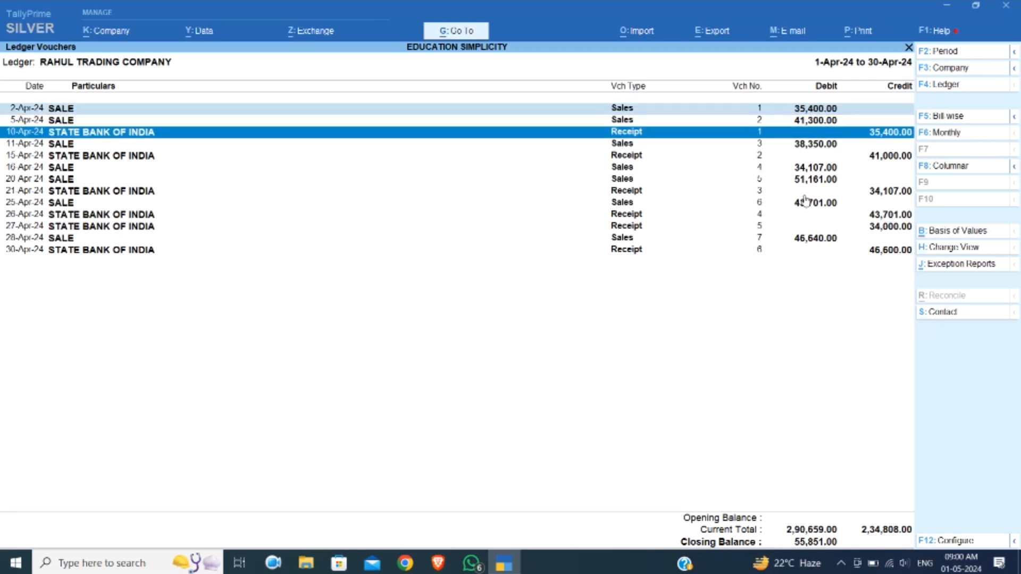
Mark the 16-Apr-24 sale and its matching 21-Apr-24 bank receipt in the ledger
key(Up)
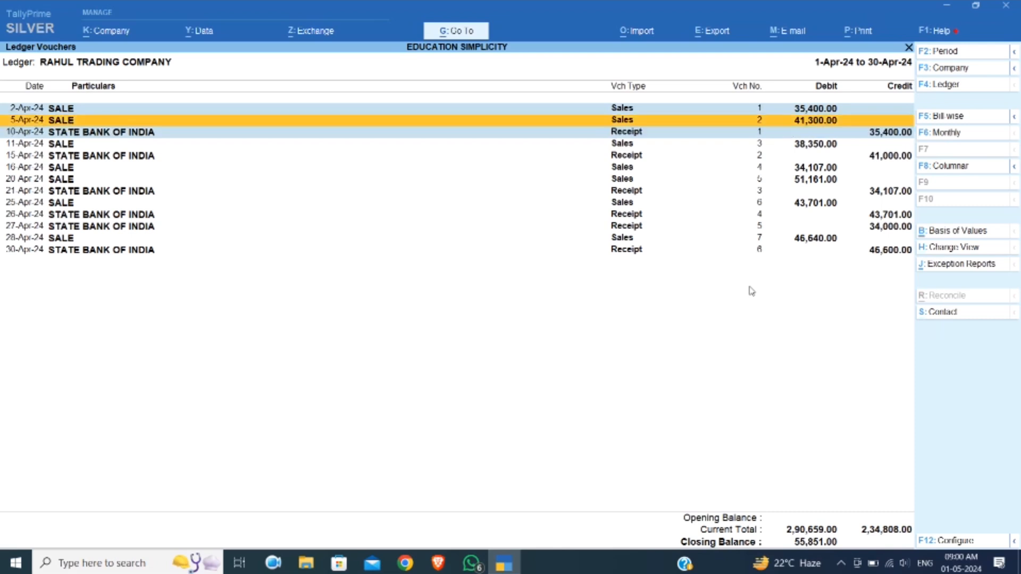
key(Down)
key(Down)
key(Down)
key(Down)
key(Down)
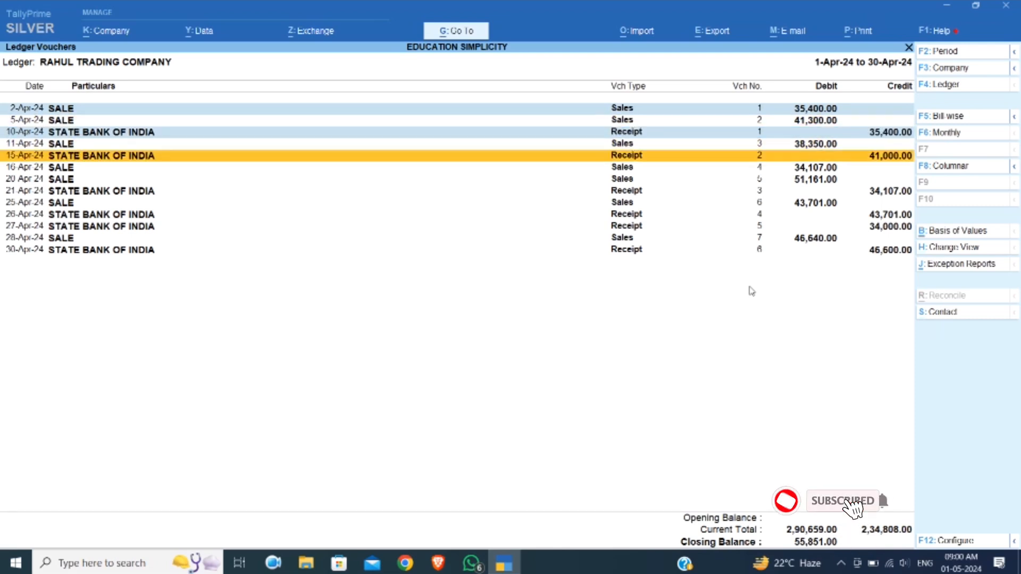
key(Down)
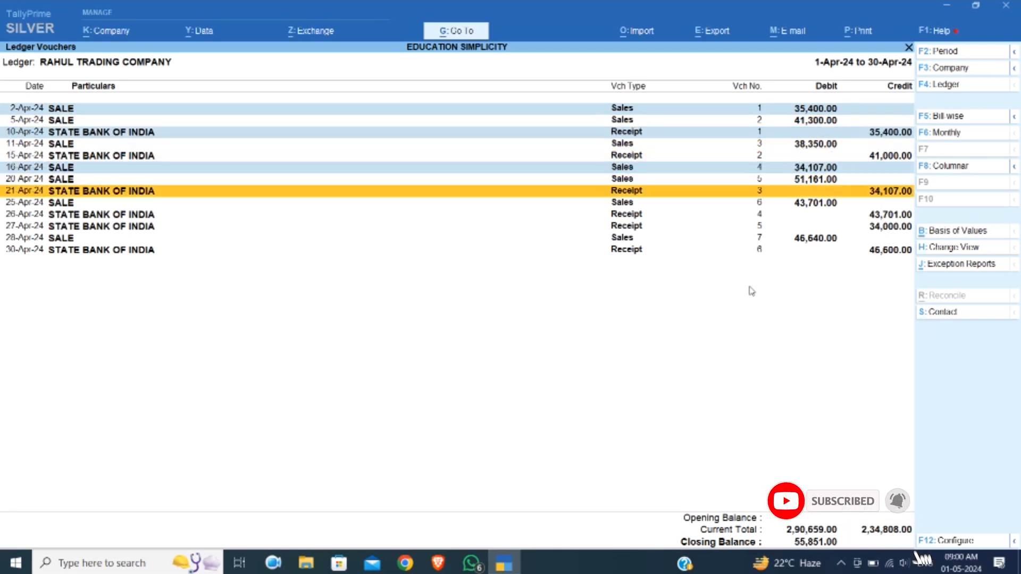
key(space)
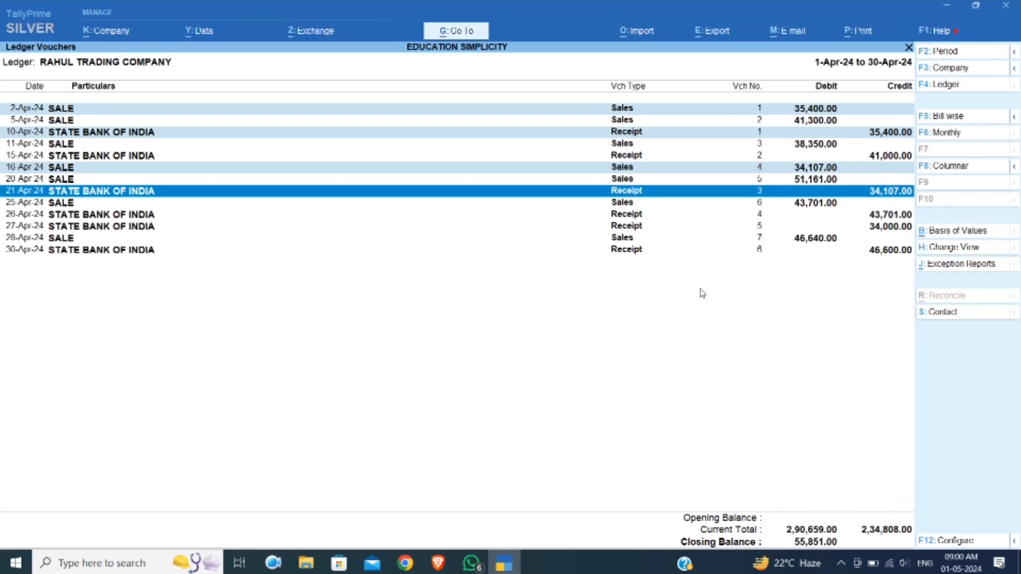
Mark the 25-Apr-24 sale and its matching 26-Apr-24 bank receipt in the ledger
key(Down)
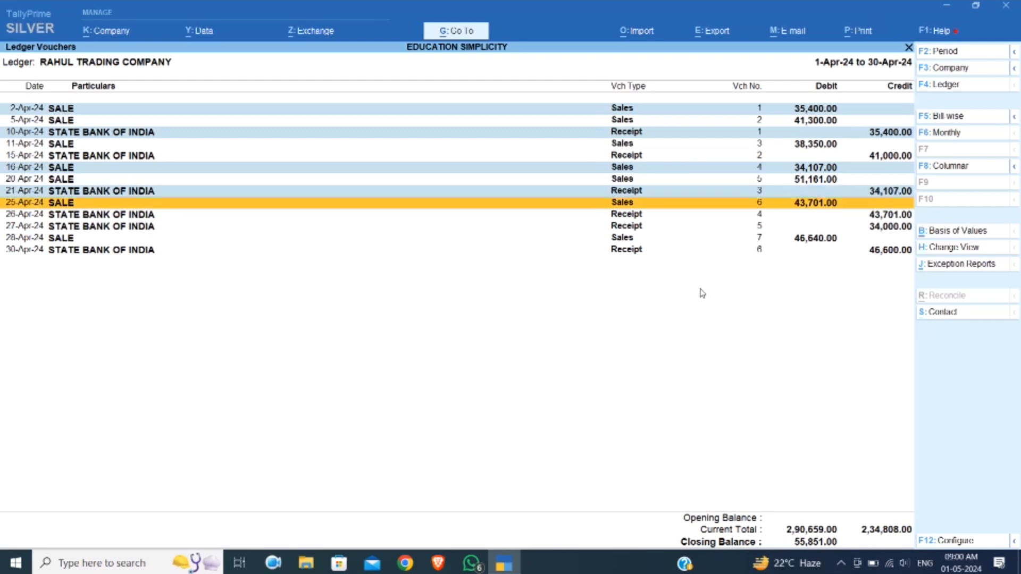
key(space)
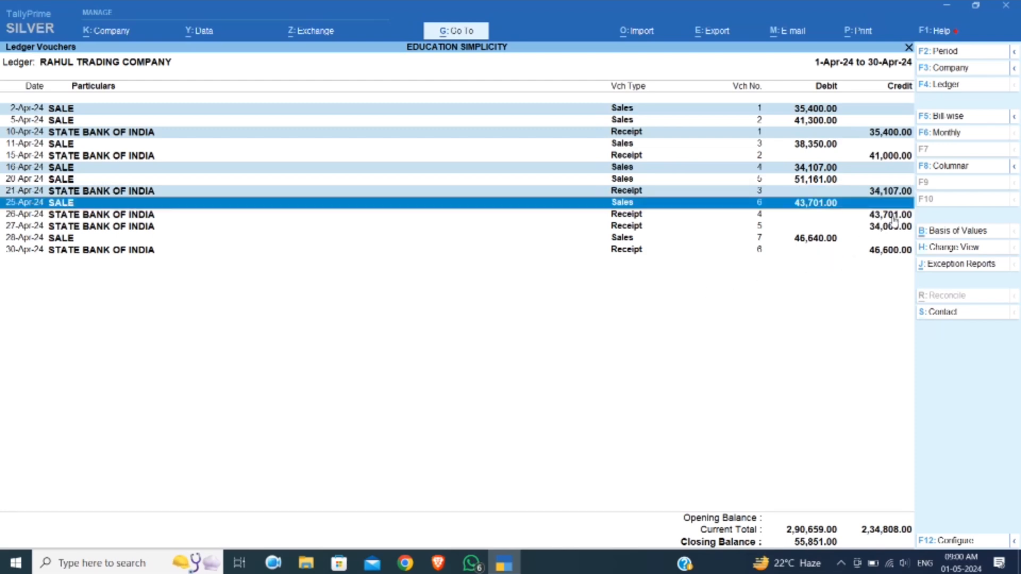
key(Down)
key(space)
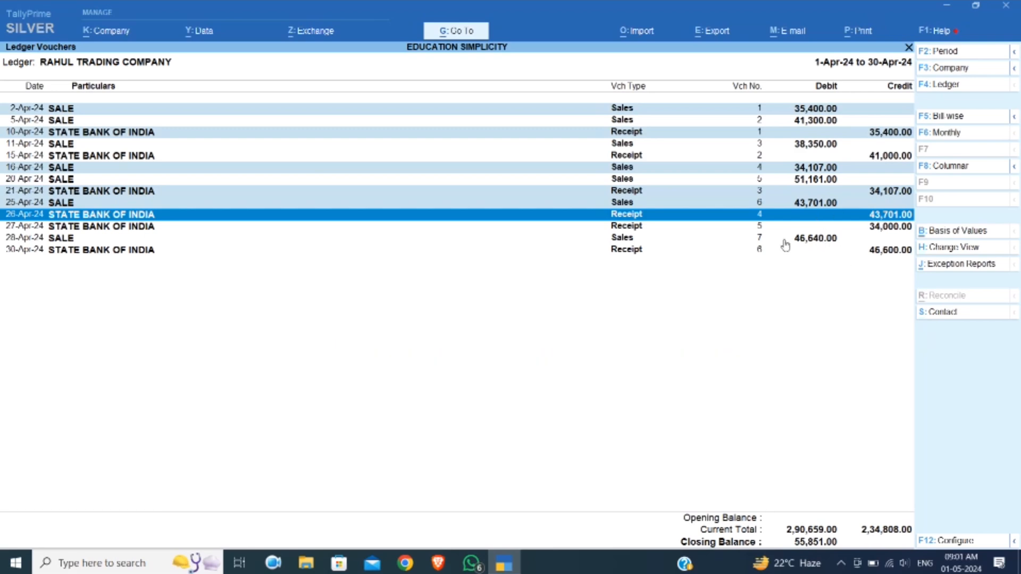
Remove all marked sale and receipt lines from the ledger view and go to the first remaining entry, the 5-Apr-24 sale
key(ctrl)
key(ctrl)
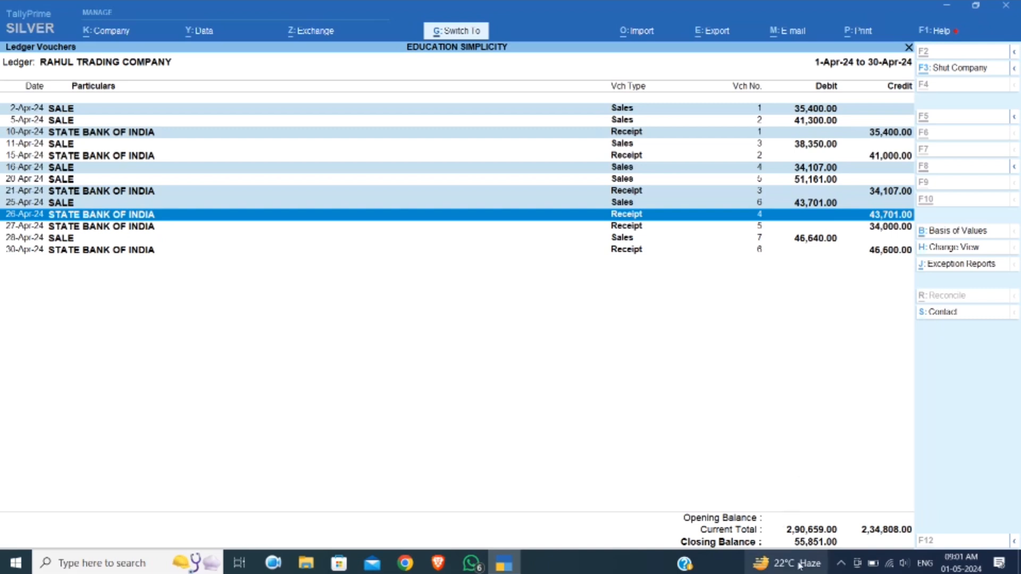
key(ctrl+r)
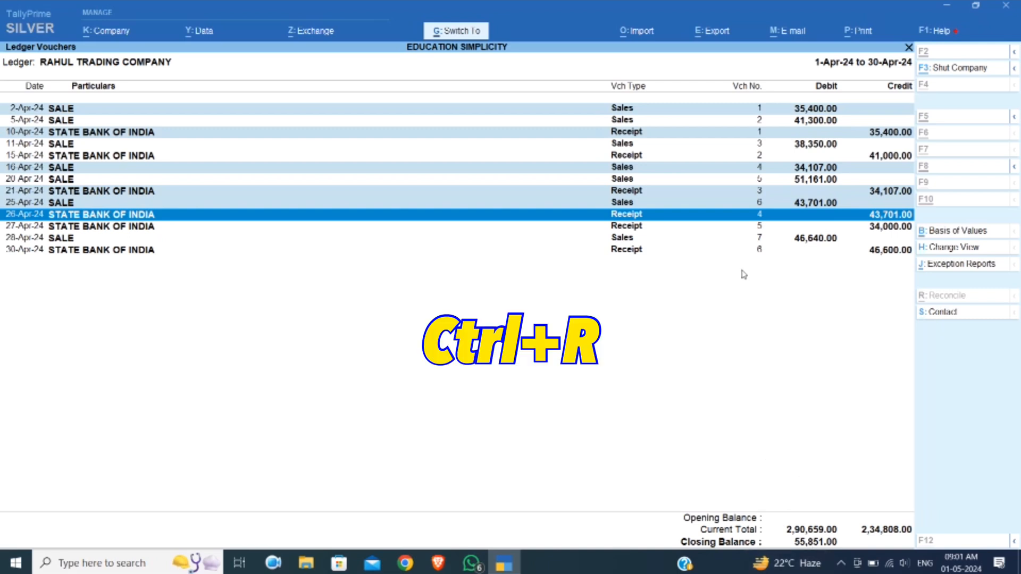
key(ctrl+r)
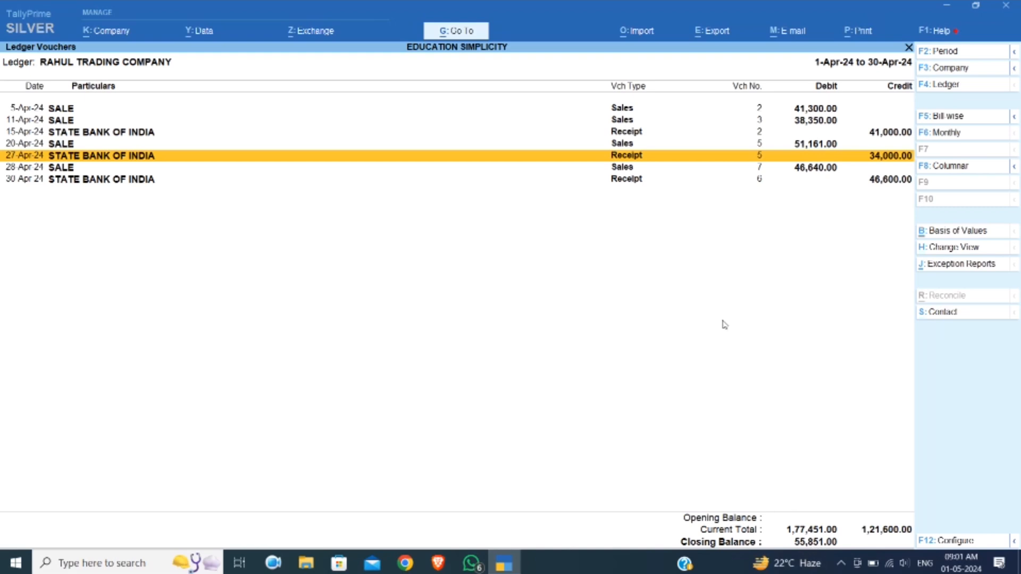
key(Up)
key(Up)
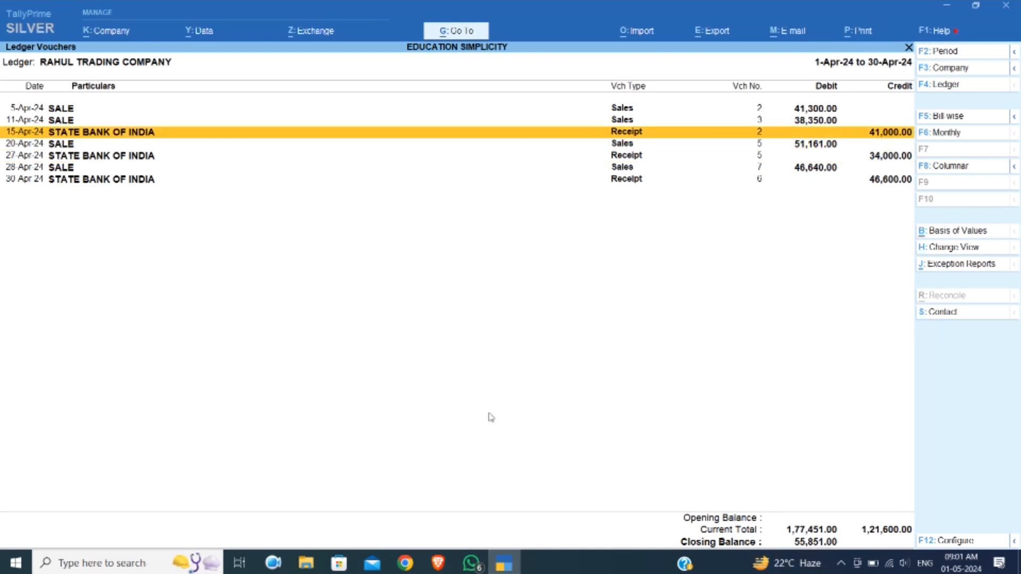
key(Up)
key(Up)
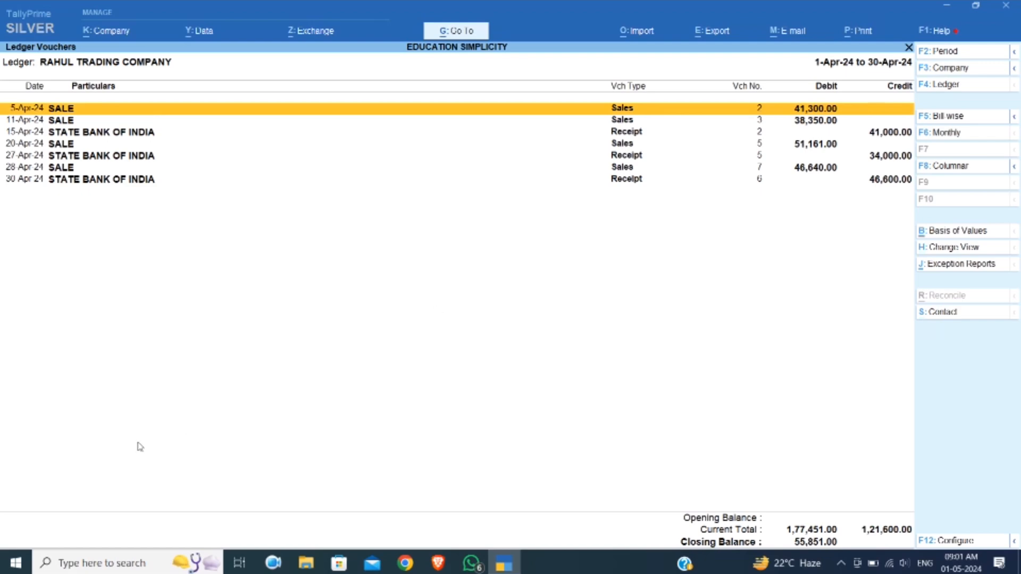
Launch Microsoft Excel with a blank workbook and reposition its window over the ledger
key(super)
text(E)
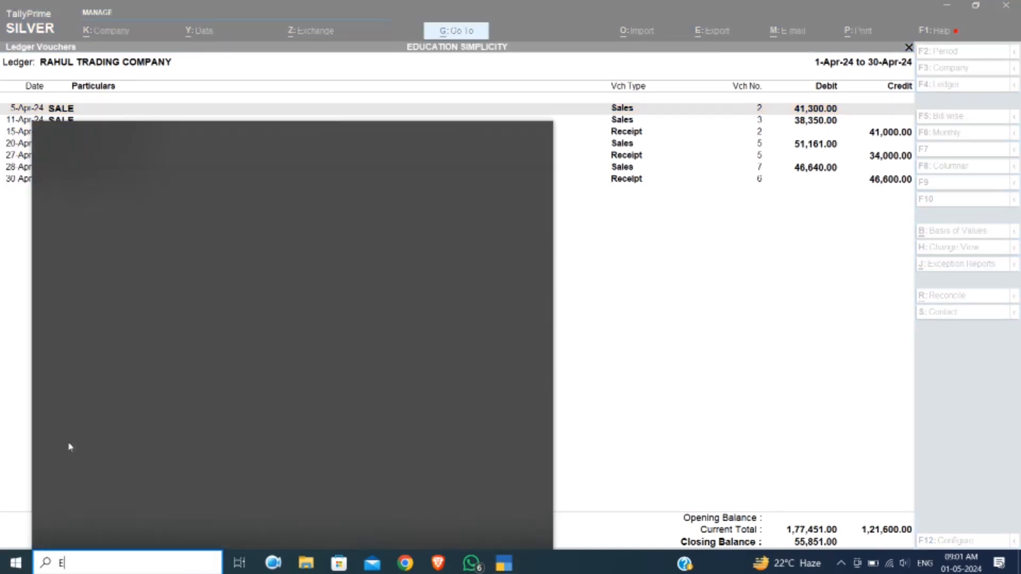
key(Return)
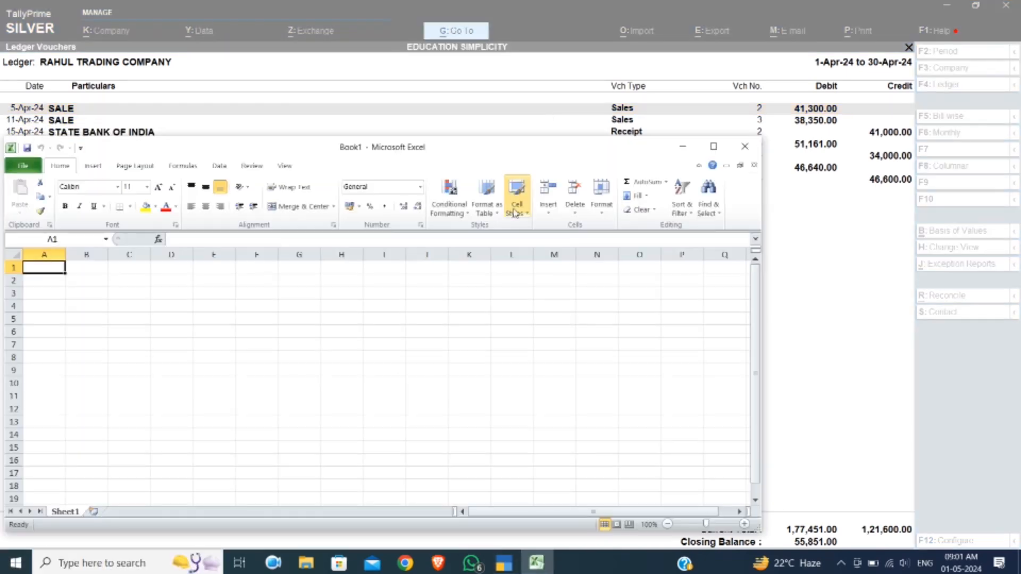
drag(506, 155, 544, 137)
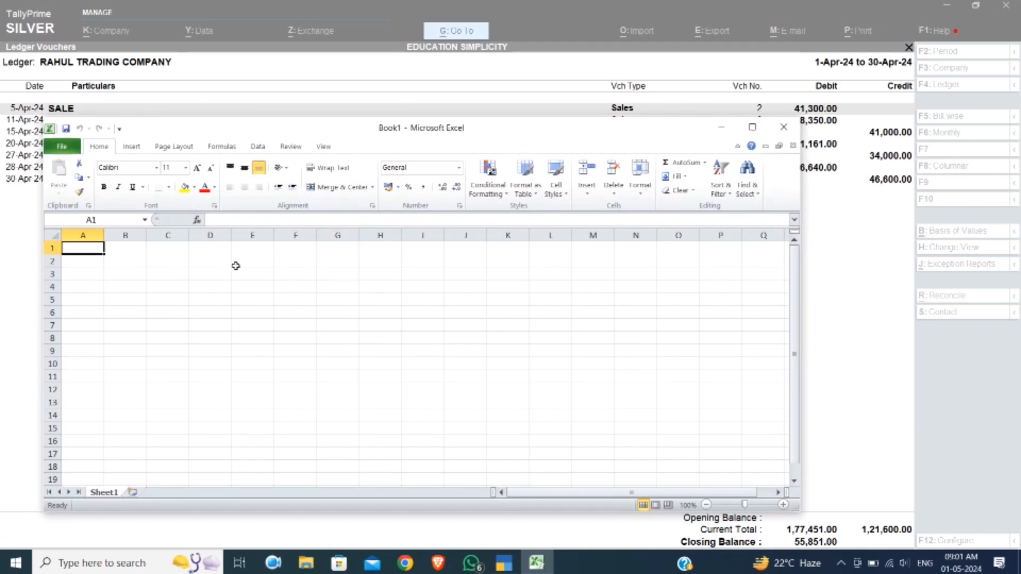
Enter the headings SR.NO in cell D3 and PARTY NAME in cell E3
click(214, 270)
text(SR)
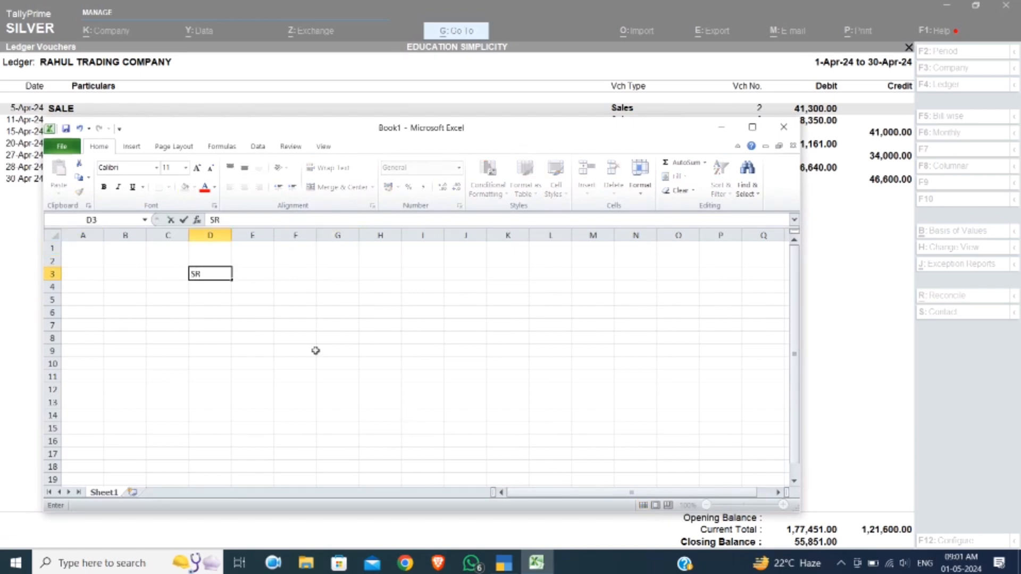
text(.NO)
key(Tab)
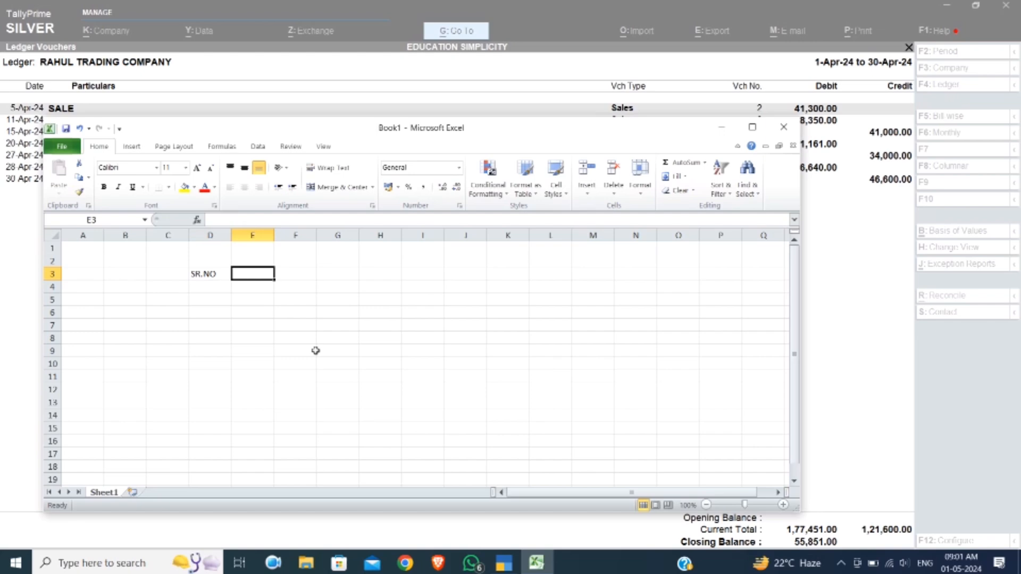
text(PARTY NAME)
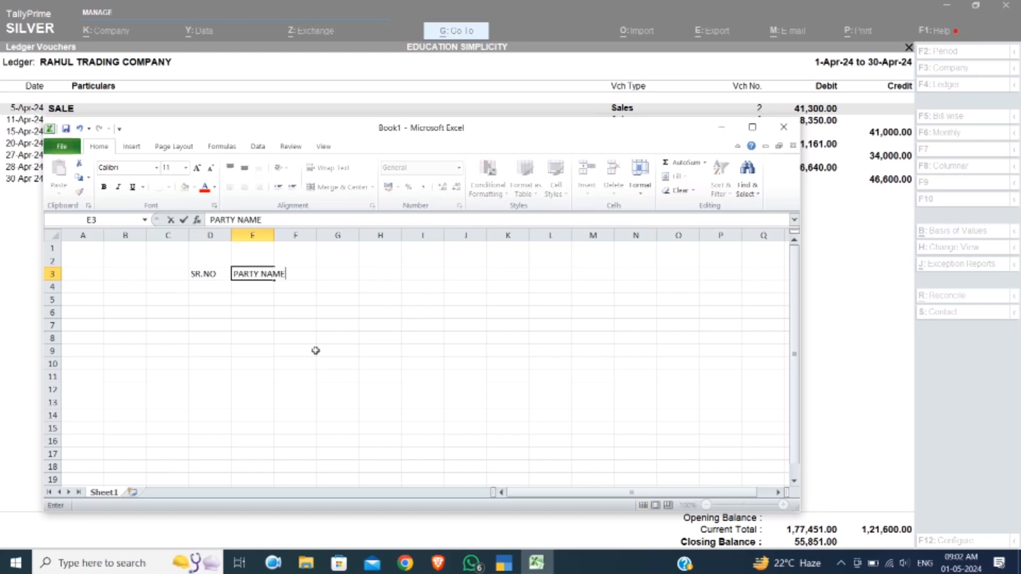
key(Tab)
key(Tab)
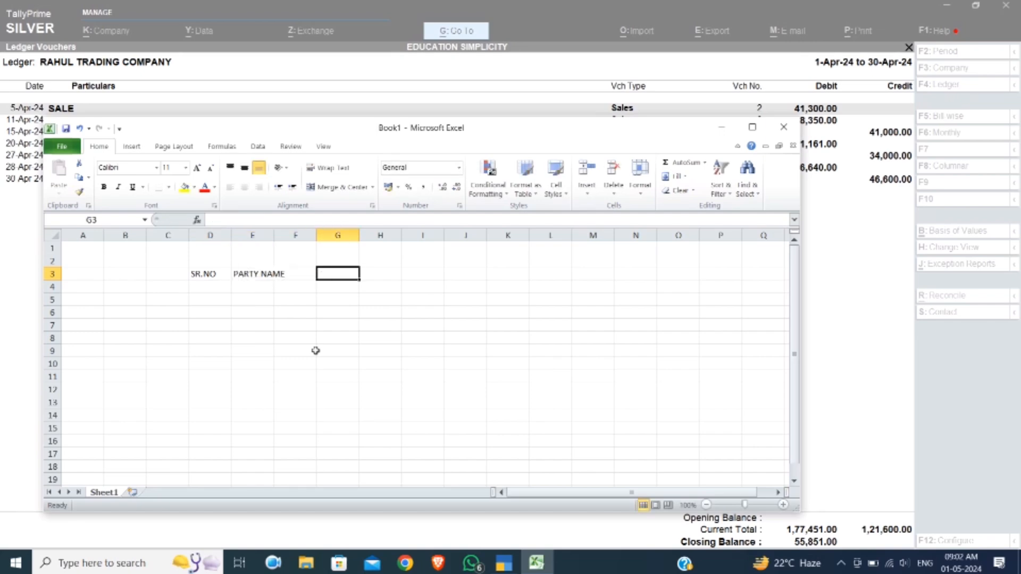
Enter the headings INVOICE NO in cell G3 and SHORT AMOUNT in cell H3
text(IN)
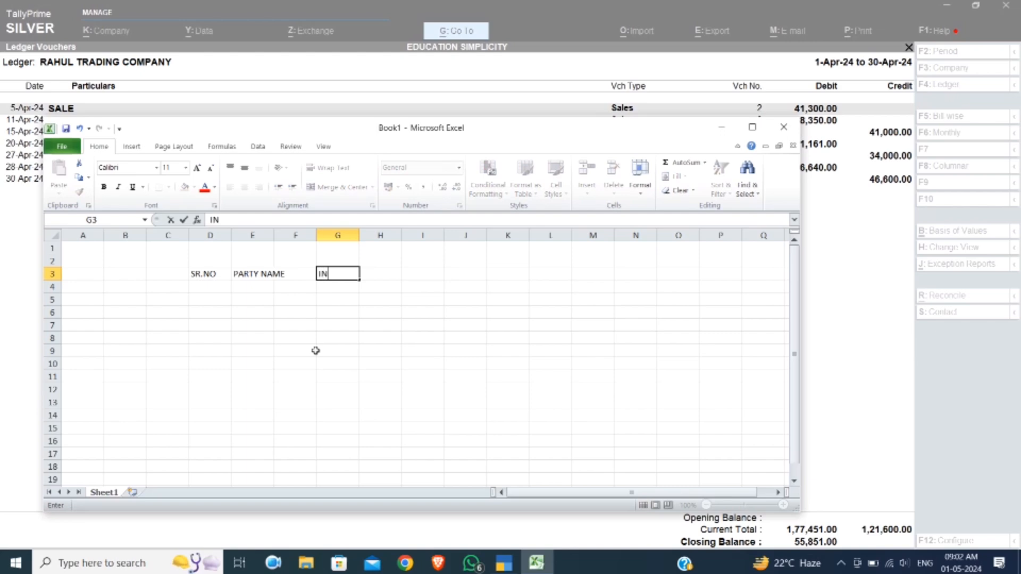
text(VOICE NO)
key(Tab)
key(Tab)
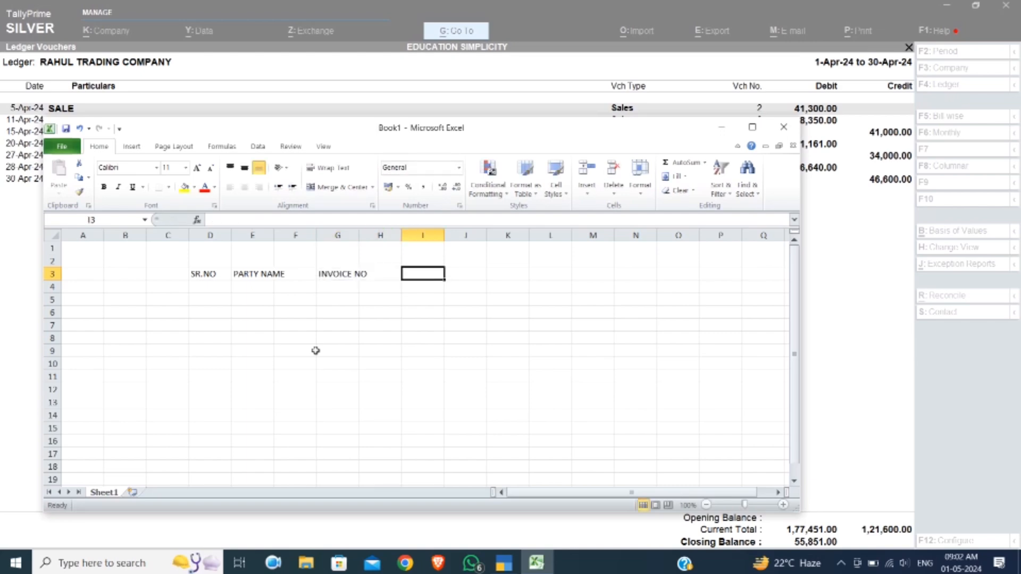
key(shift+Tab)
text(AMOUN)
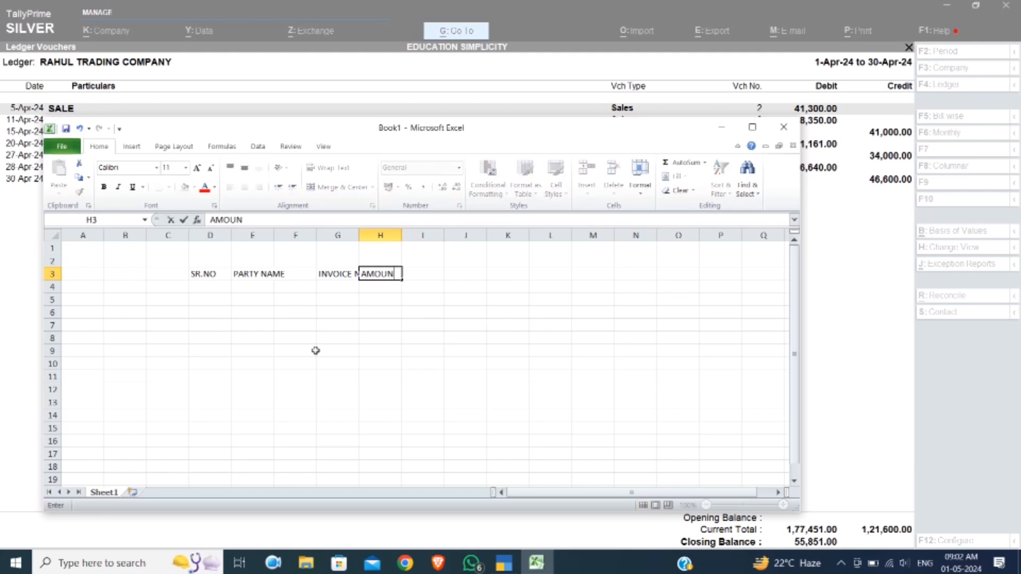
key(BackSpace)
key(BackSpace)
key(BackSpace)
key(BackSpace)
key(BackSpace)
text(SHORT AMOUNT)
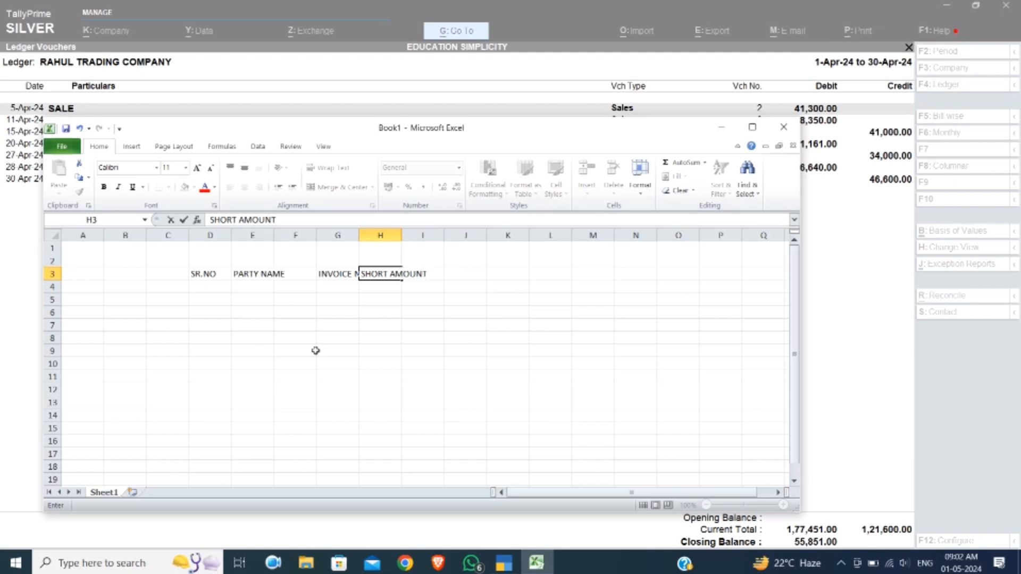
key(Return)
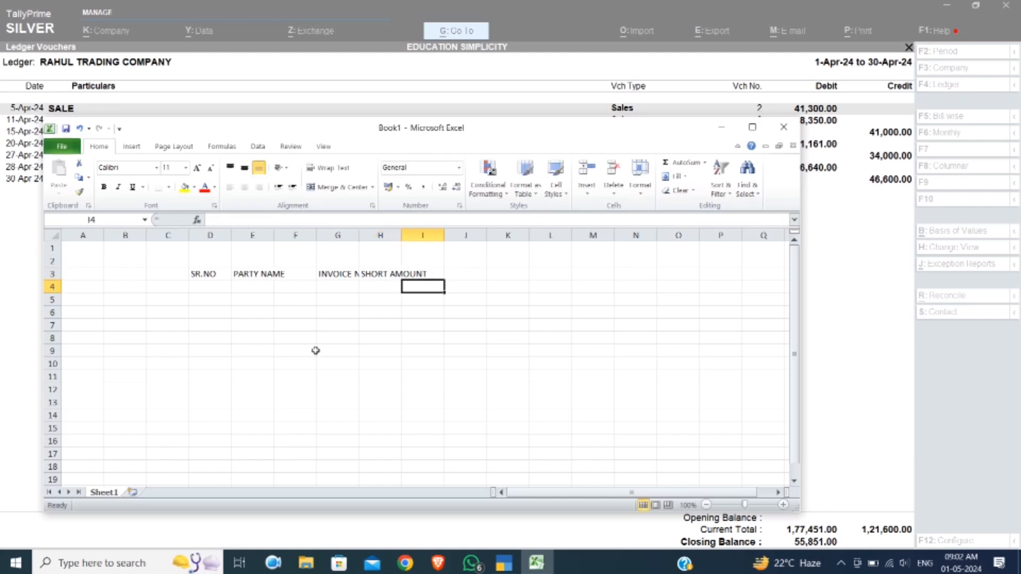
AutoFit the widths of columns D to I to the headings in row 3
key(Left)
key(Left)
key(Left)
key(Up)
key(Left)
key(shift+Right)
key(shift+Right)
key(shift+Right)
key(shift+Right)
key(shift+Right)
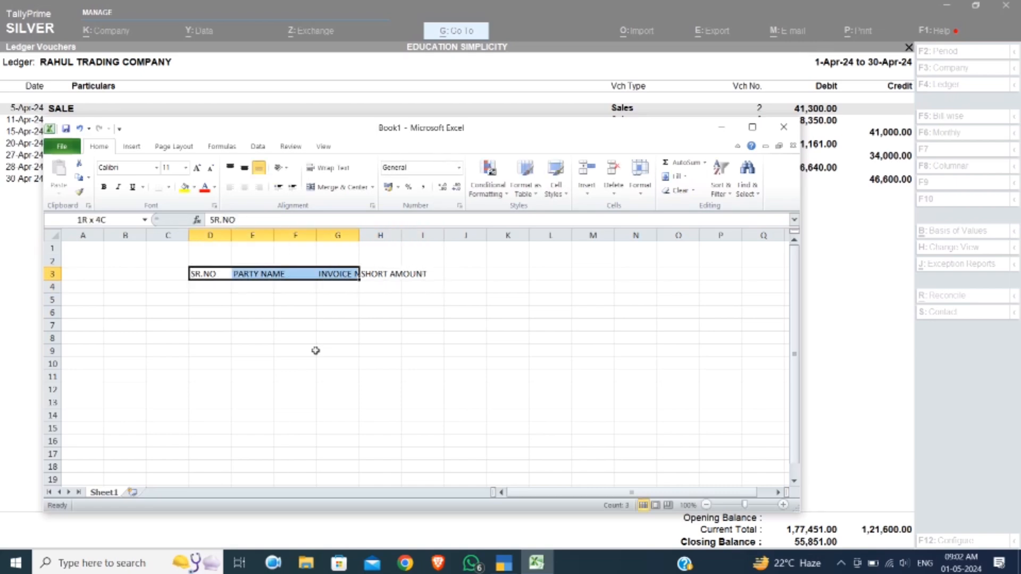
key(alt+h)
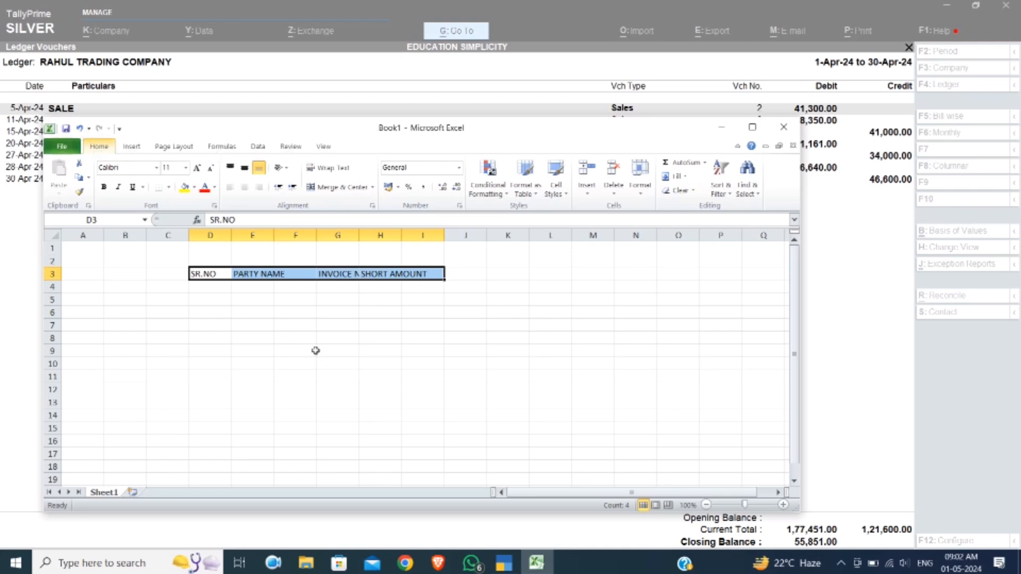
key(o)
key(i)
click(319, 352)
Apply all borders to the heading cells D3:H3
click(236, 278)
key(Left)
key(shift+Right)
key(shift+Right)
Merge cells E3 and F3 and centre the PARTY NAME heading across them
key(shift+Right)
key(shift+Right)
key(alt+h)
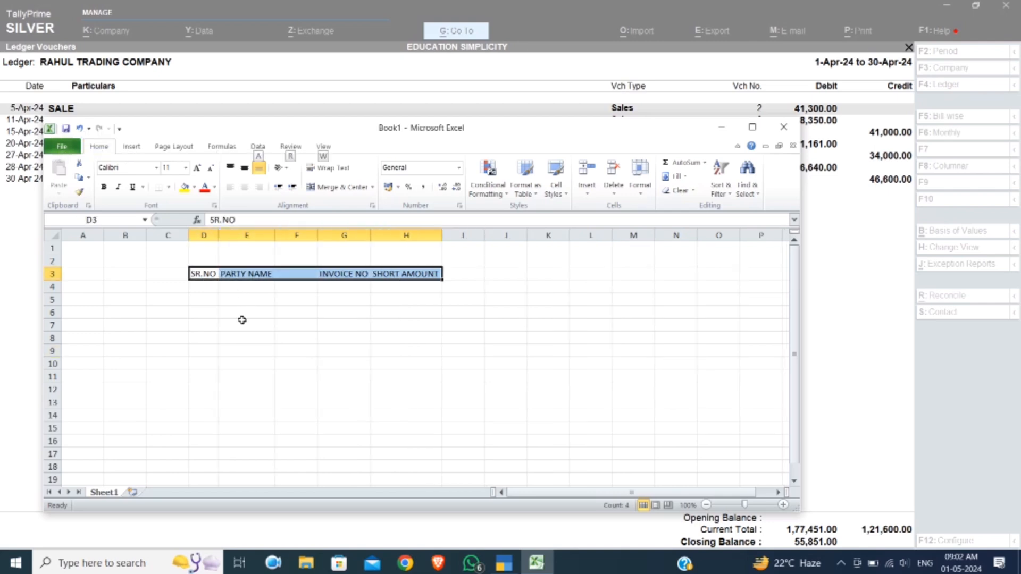
key(b)
key(a)
key(Right)
key(shift+Right)
key(alt+h)
key(m)
key(m)
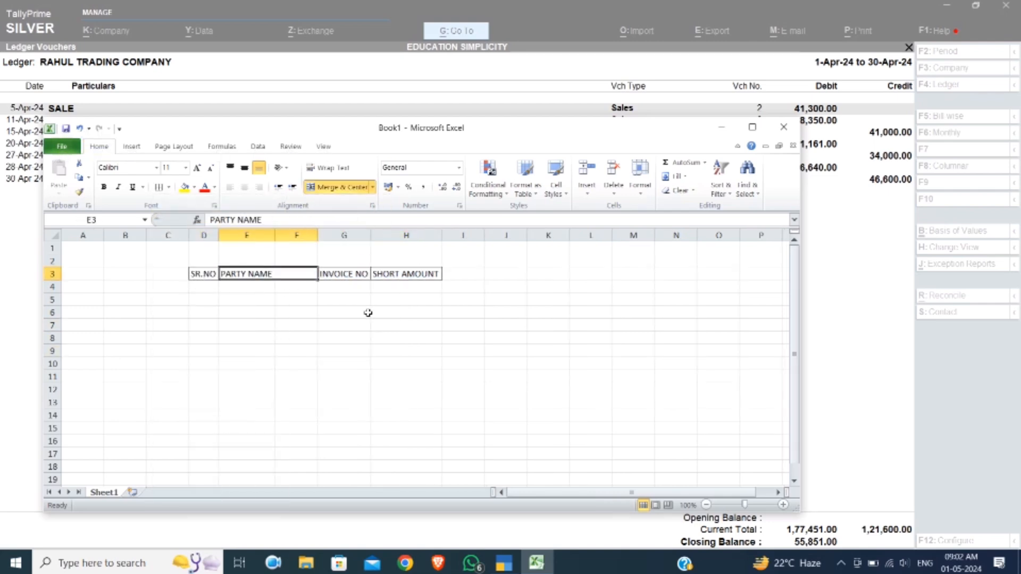
click(368, 312)
click(258, 272)
key(alt+h)
key(a)
key(c)
Merge cells E4 and F4 beneath the PARTY NAME heading
key(Down)
key(Left)
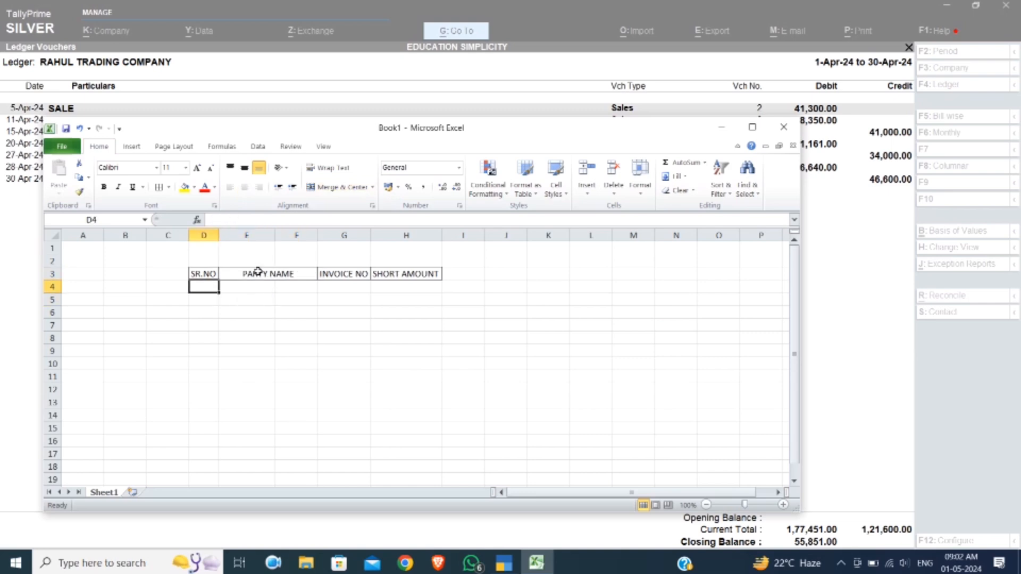
key(Right)
key(shift+Right)
key(alt+h)
key(m)
key(m)
Copy the blank table row D4:H4 into the rows below, extending the bordered table to row 9
key(Left)
key(shift+Right)
key(shift+Right)
key(shift+Right)
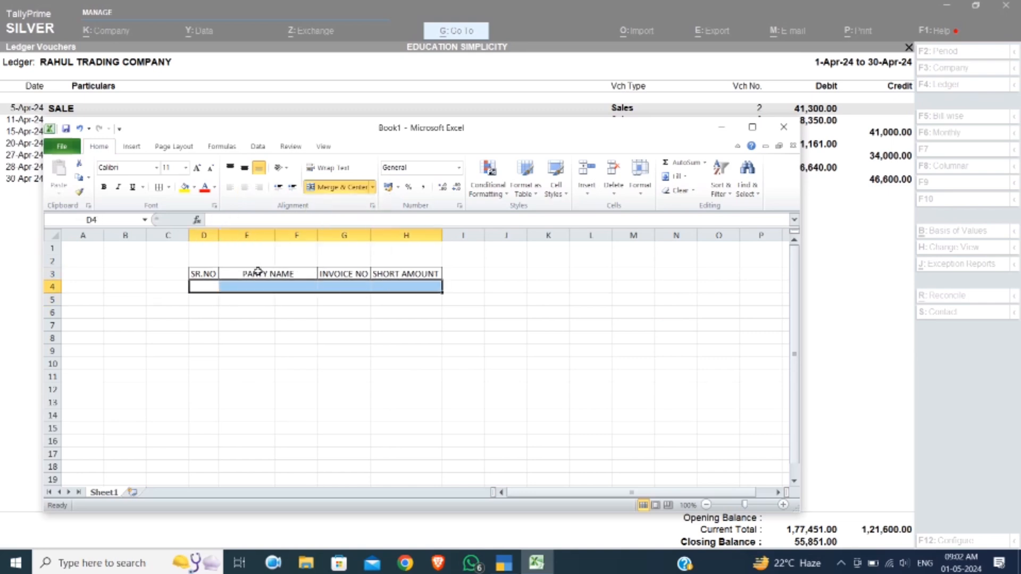
key(ctrl+c)
key(Down)
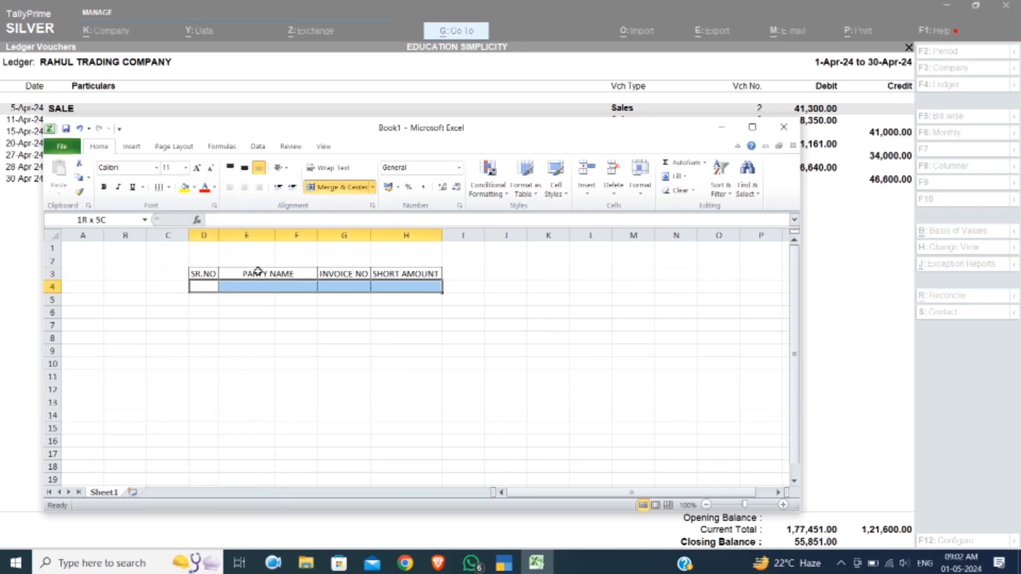
key(shift+Right)
key(shift+Right)
key(shift+Right)
key(shift+Right)
key(shift+Down)
key(shift+Down)
key(shift+Down)
key(shift+Down)
key(Return)
key(Down)
key(Right)
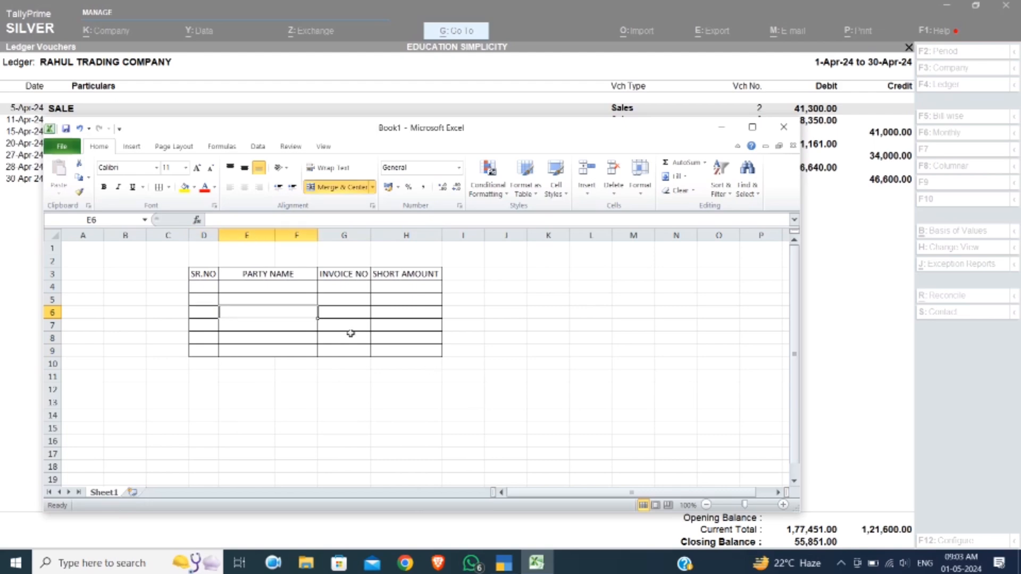
Make the heading row D3:H3 bold
key(Up)
key(Up)
key(Up)
key(Left)
key(shift+Right)
key(shift+Right)
key(shift+Right)
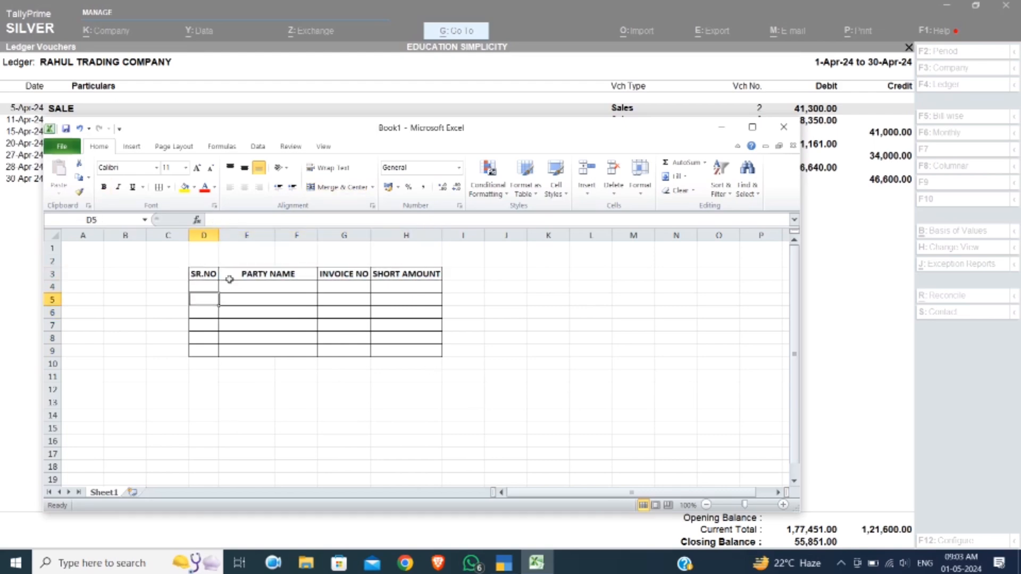
Move the workbook window below the ledger entries, then mark the 5-Apr-24 sale in TallyPrime and go to the 15-Apr-24 bank receipt
drag(340, 129, 397, 216)
click(325, 121)
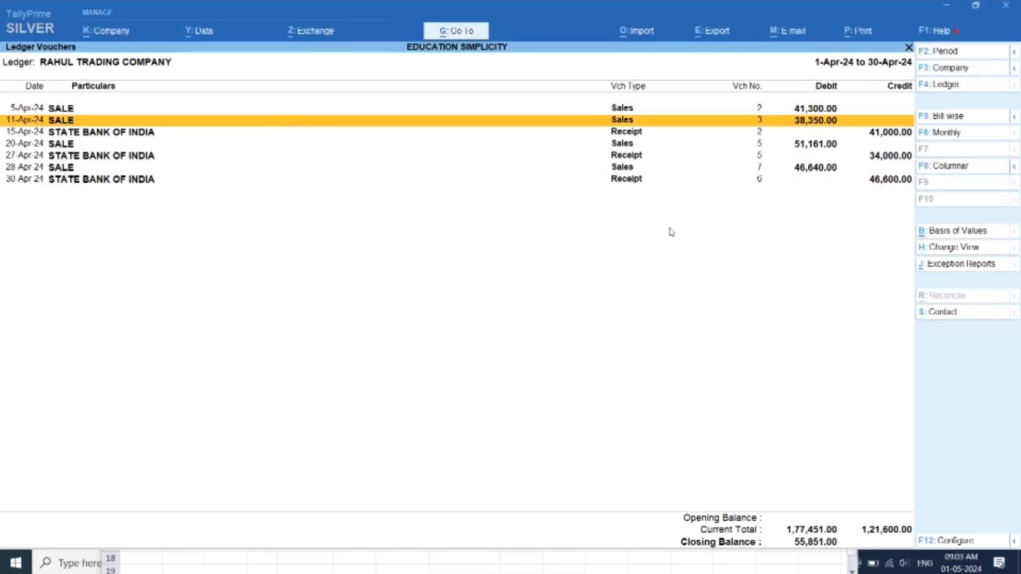
key(Up)
key(space)
key(Down)
key(Down)
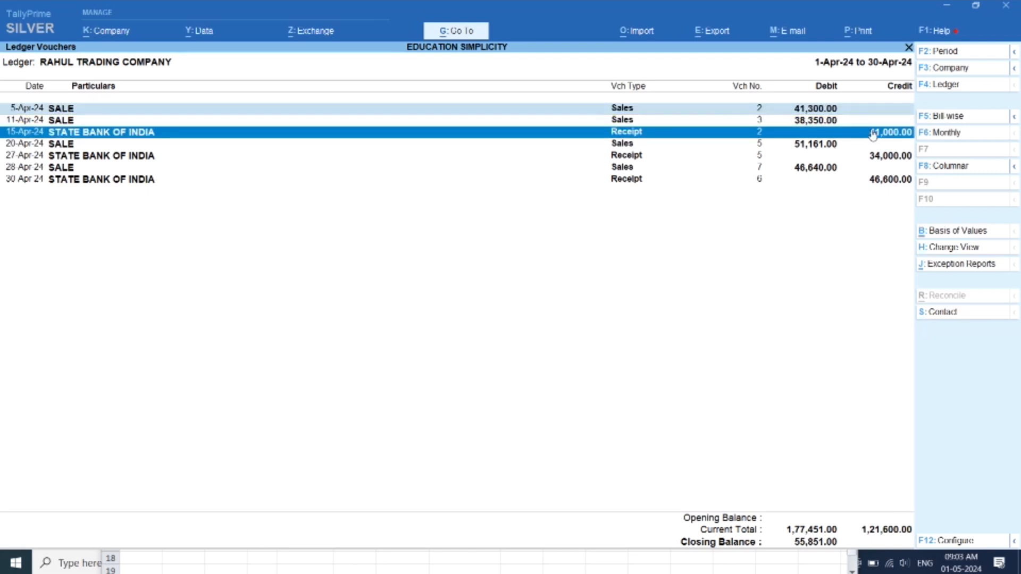
Switch back to the Excel workbook and enter serial number 1 in D4 with the party name RAHUL TRADING COMPANY in E4
click(301, 564)
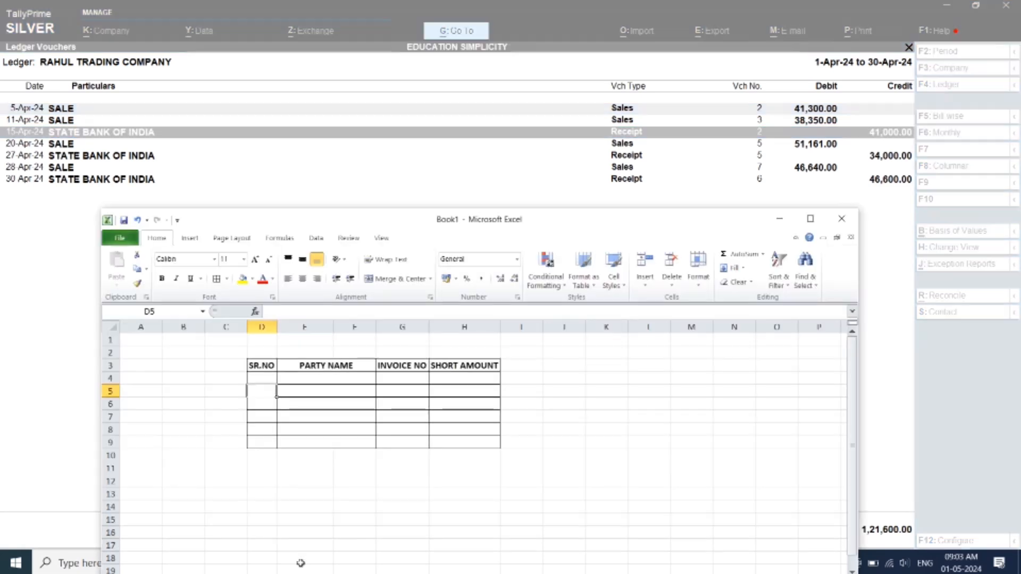
click(252, 377)
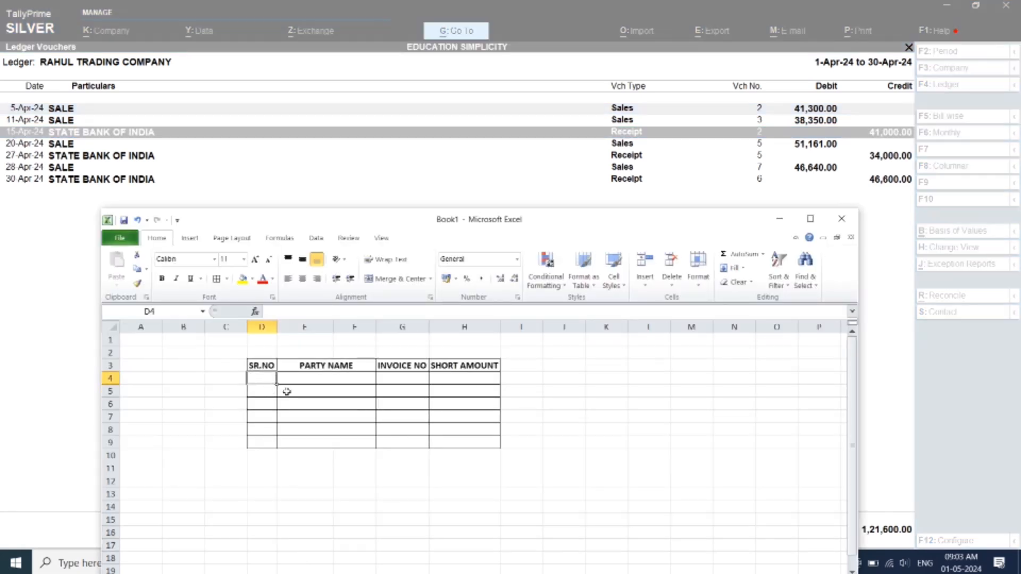
text(1)
key(Tab)
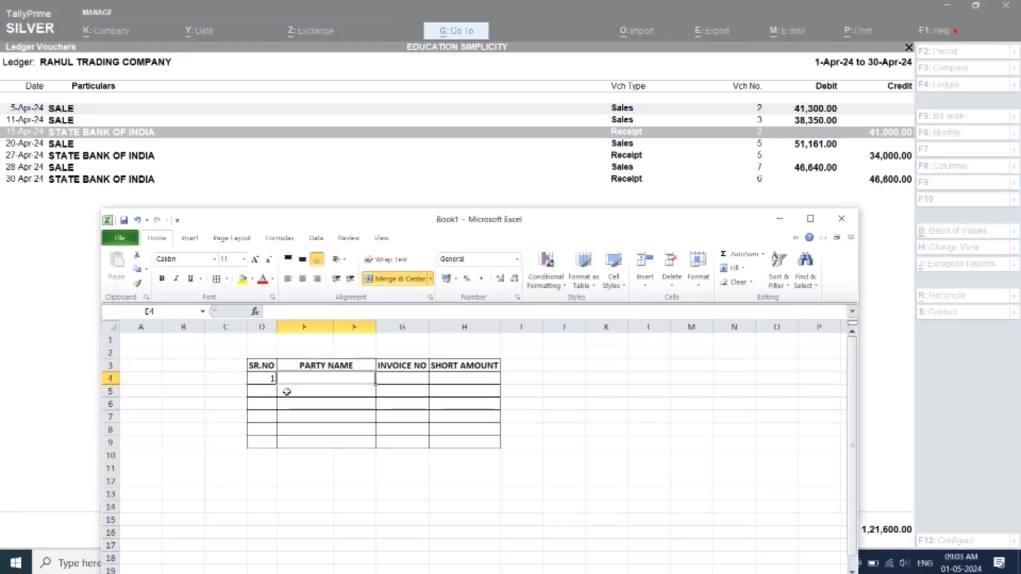
text(RAHUL T)
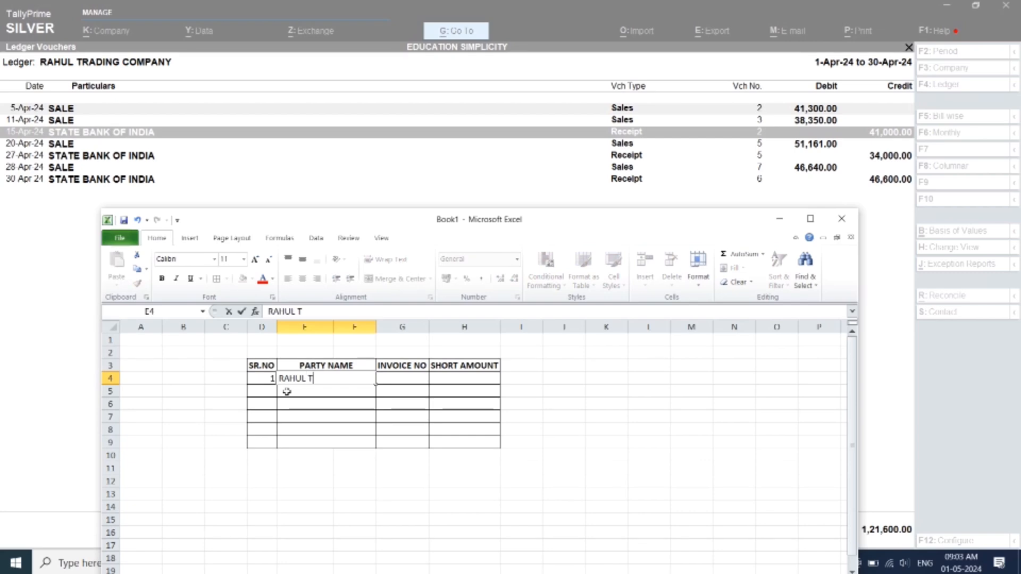
text(RADING CO)
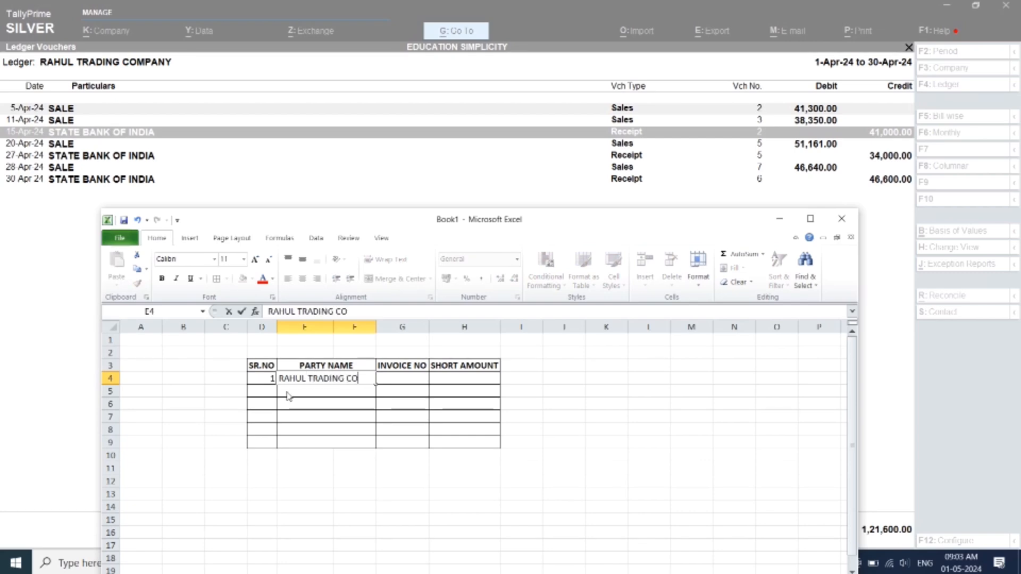
text(MPANY)
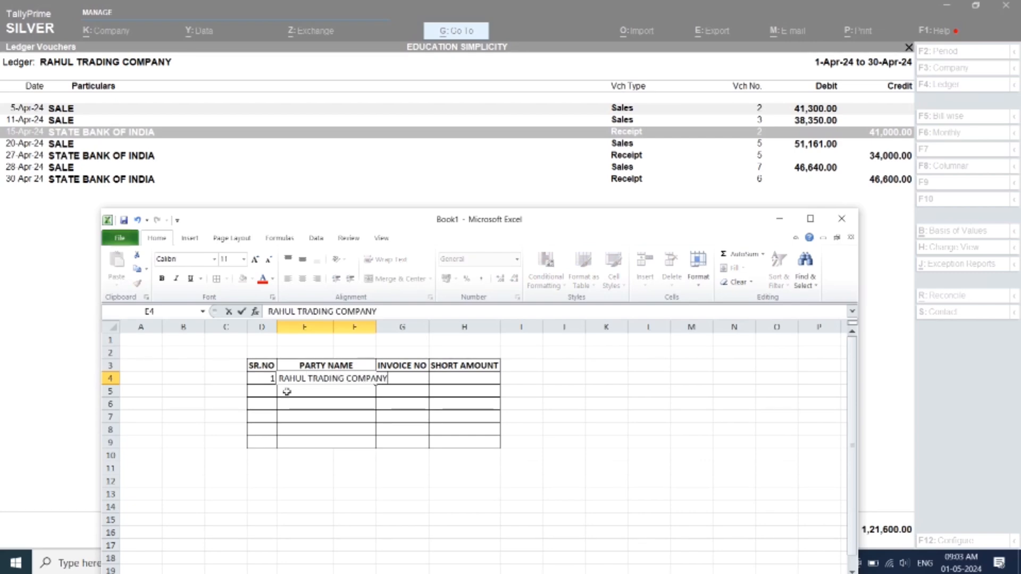
key(Tab)
Widen column F so the full party name fits in the merged cell E4
key(Left)
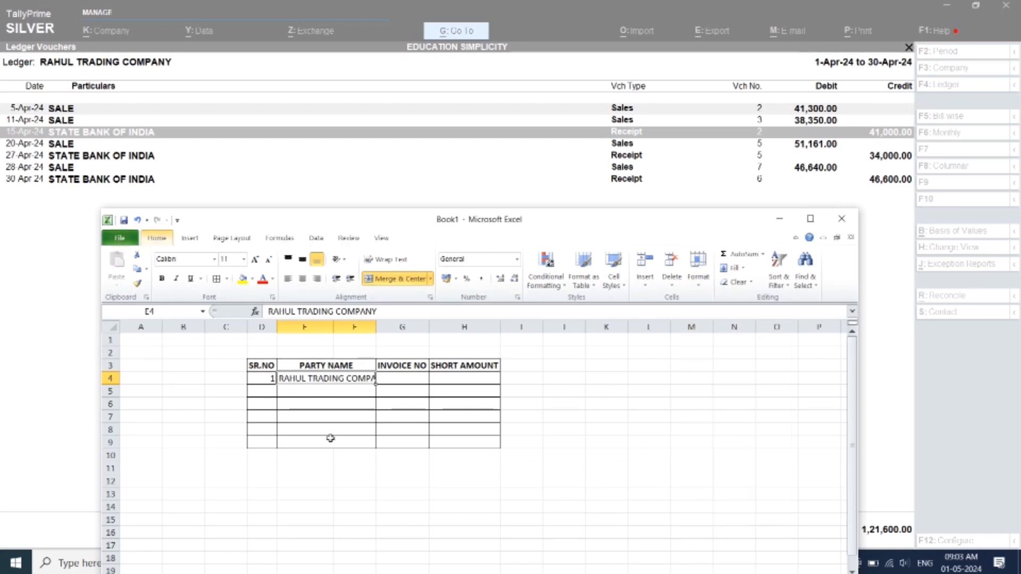
drag(376, 327, 397, 328)
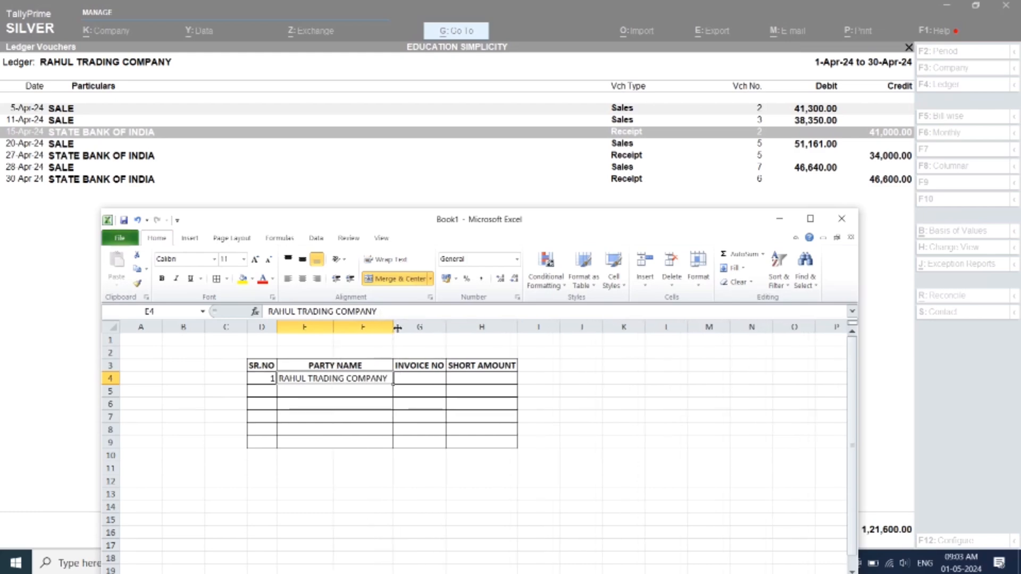
click(419, 481)
Enter invoice number 2 in G4 and the short amount 300 in H4
click(419, 379)
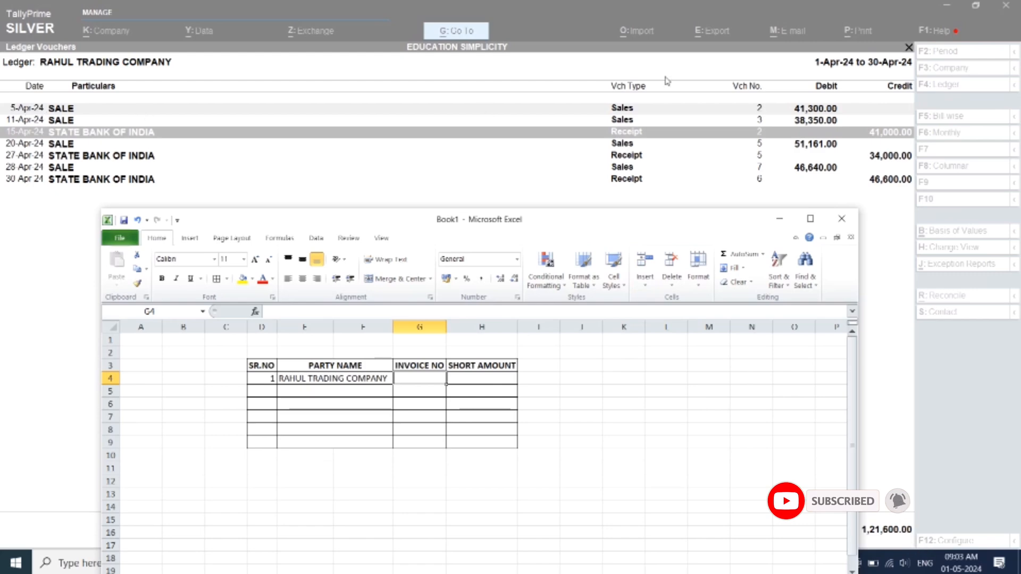
text(2)
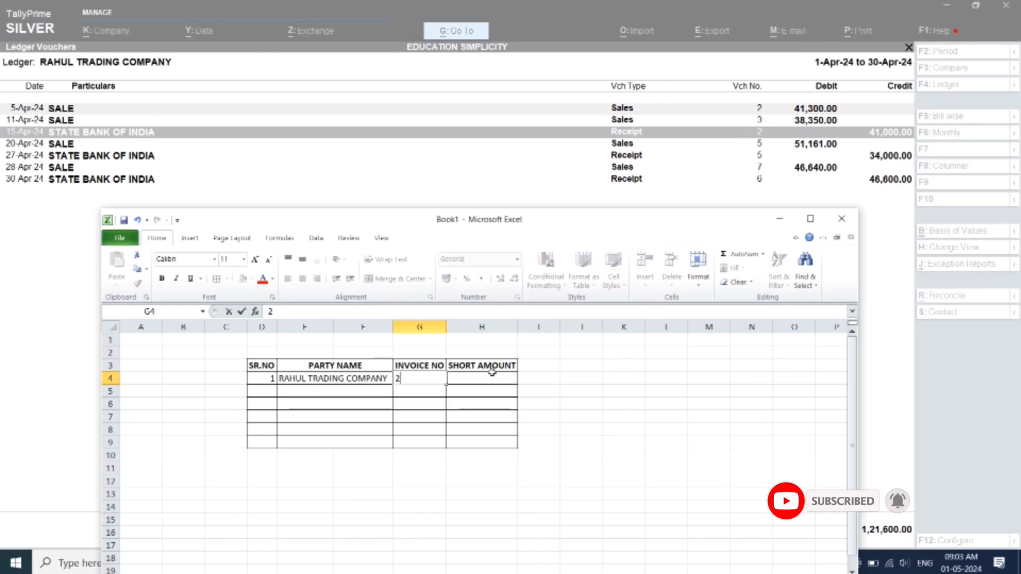
click(493, 376)
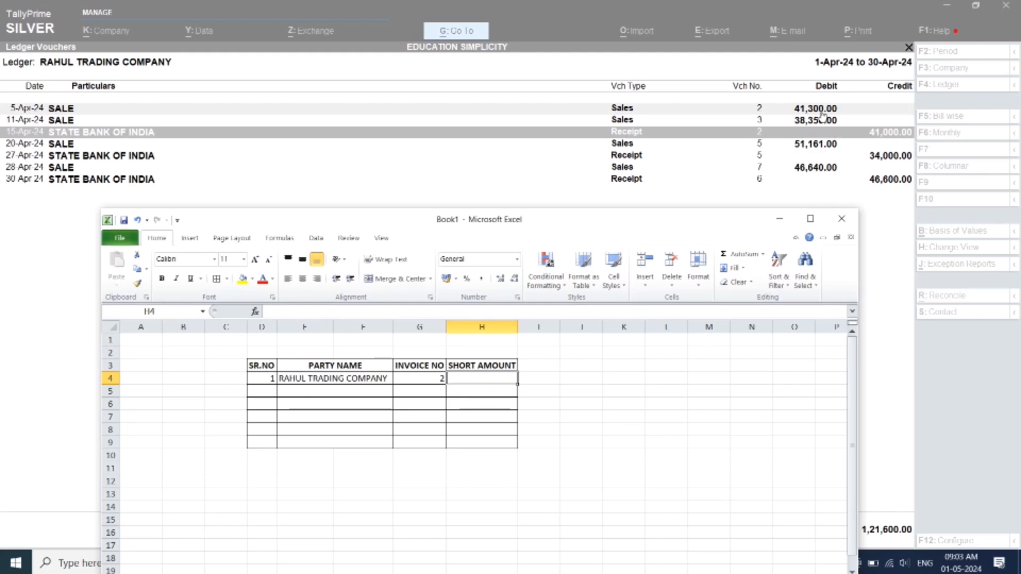
text(300)
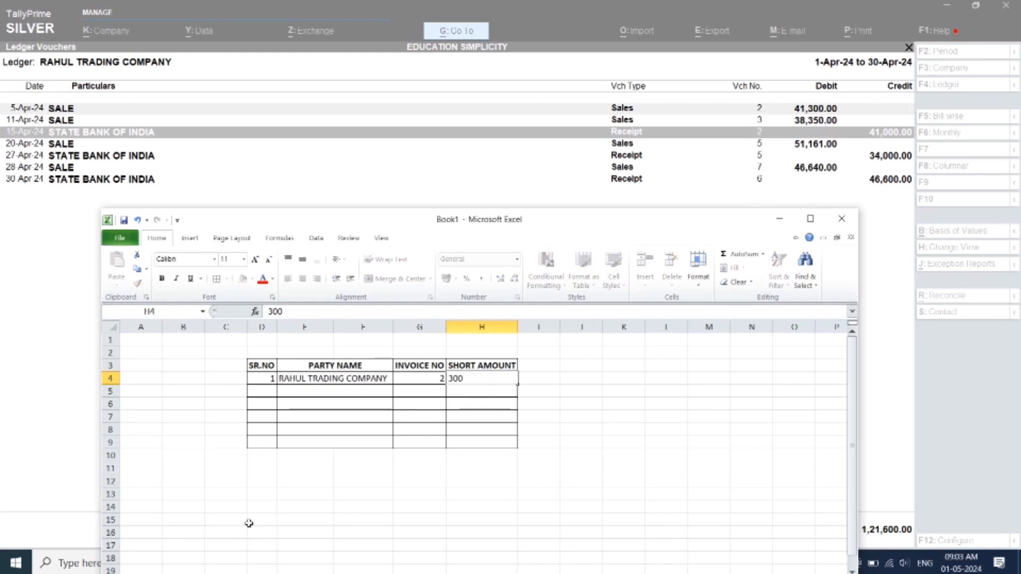
key(Return)
Enter serial number 2 in D5 and copy the party name from E4 into E5
key(Left)
key(Left)
key(Left)
key(Left)
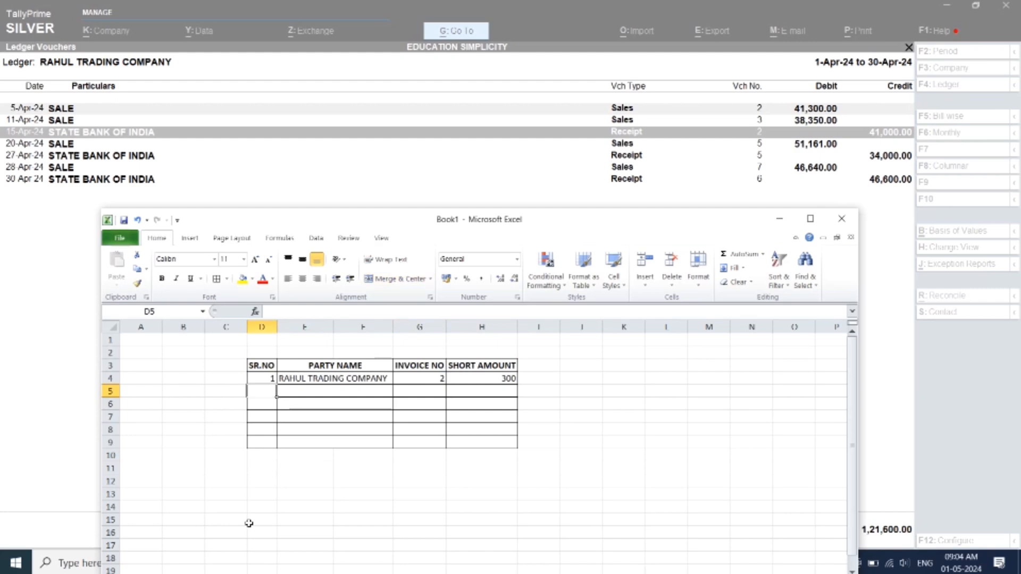
text(2)
key(Tab)
key(Up)
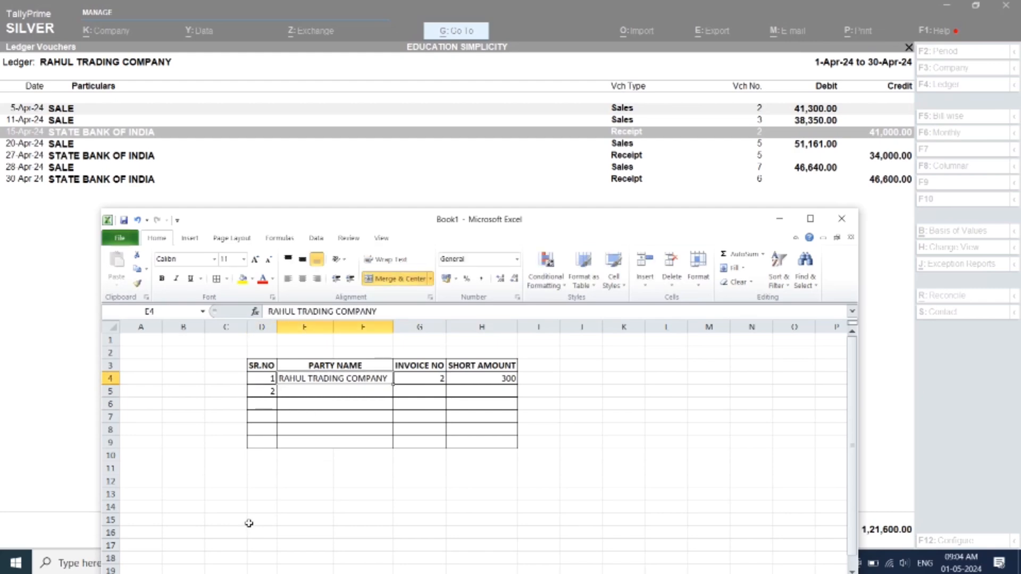
key(ctrl+c)
key(Down)
key(ctrl+v)
key(Tab)
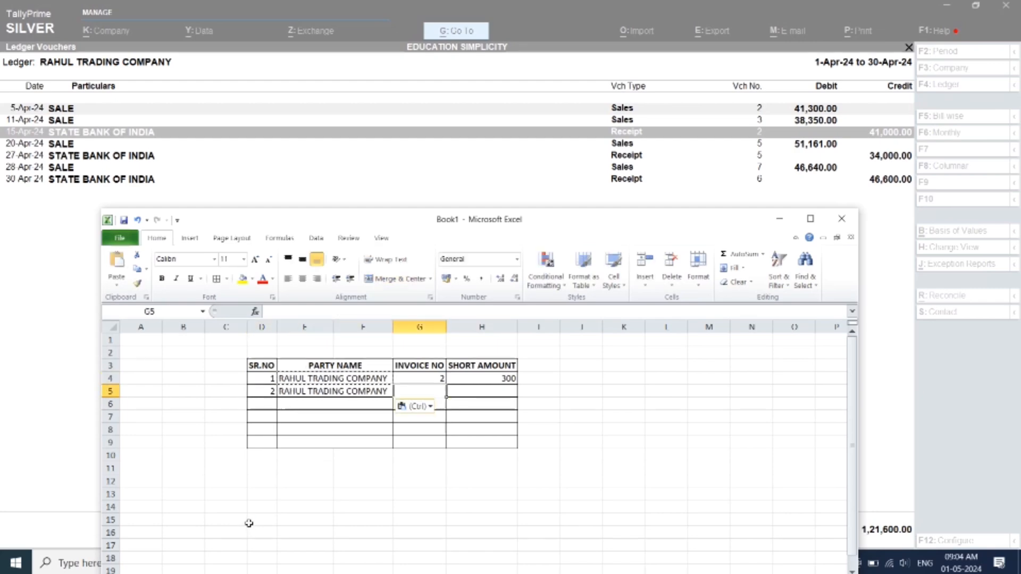
Switch to TallyPrime and remove the 5-Apr-24 sale of 41,300 and the 15-Apr-24 receipt of 41,000 from the ledger view
click(330, 157)
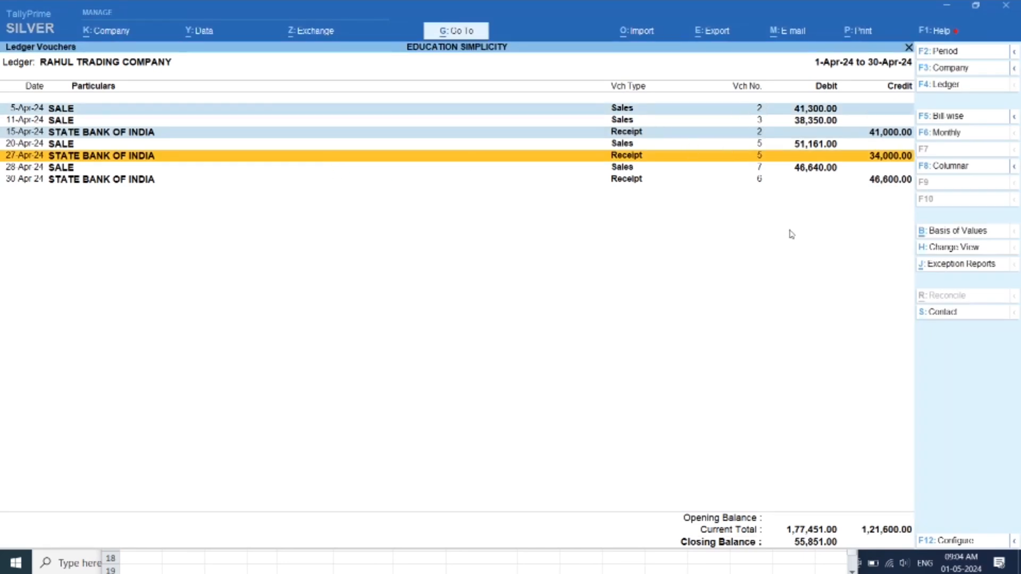
key(Up)
key(Up)
key(Up)
key(Up)
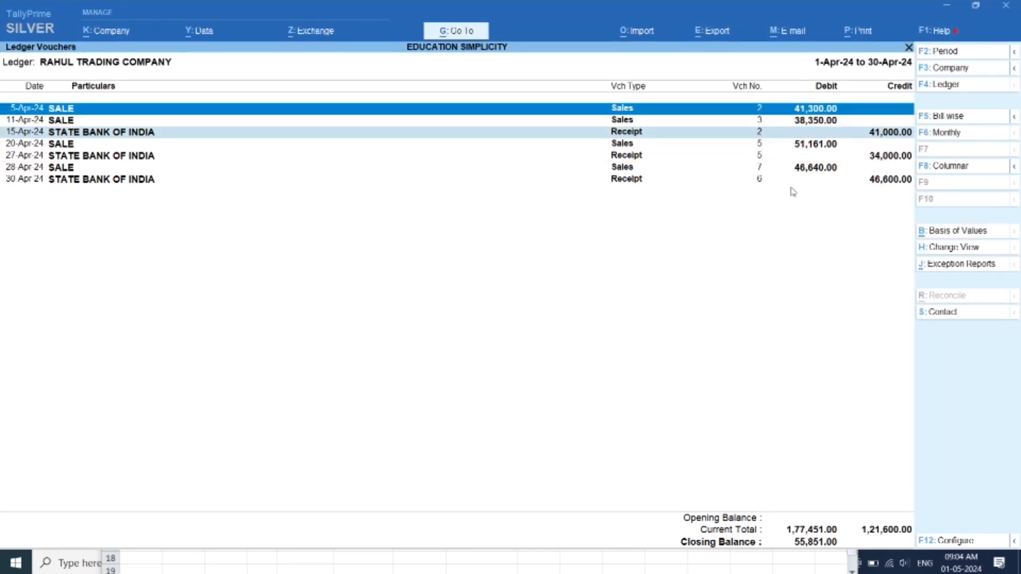
key(Down)
key(Down)
key(ctrl)
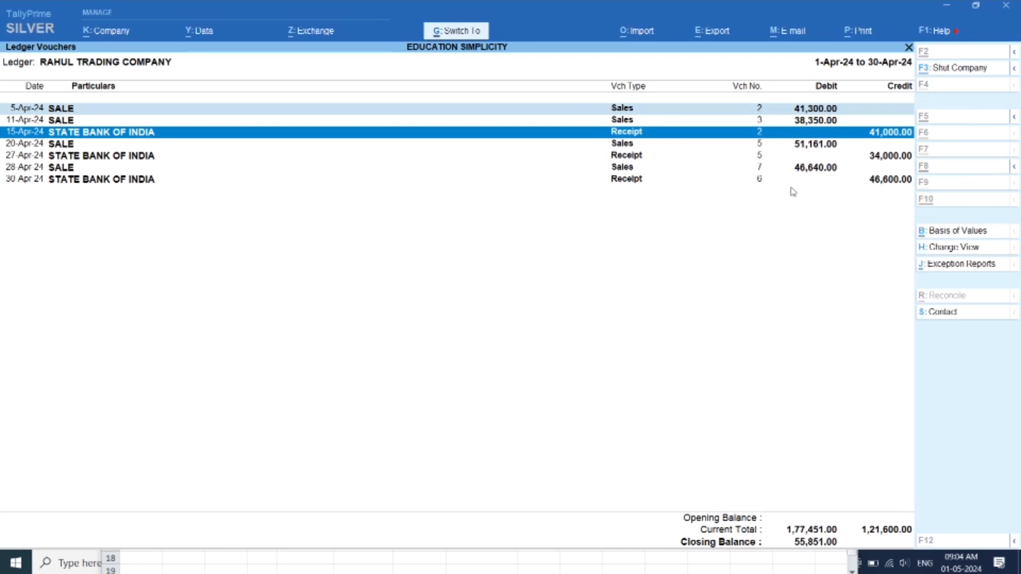
key(ctrl+r)
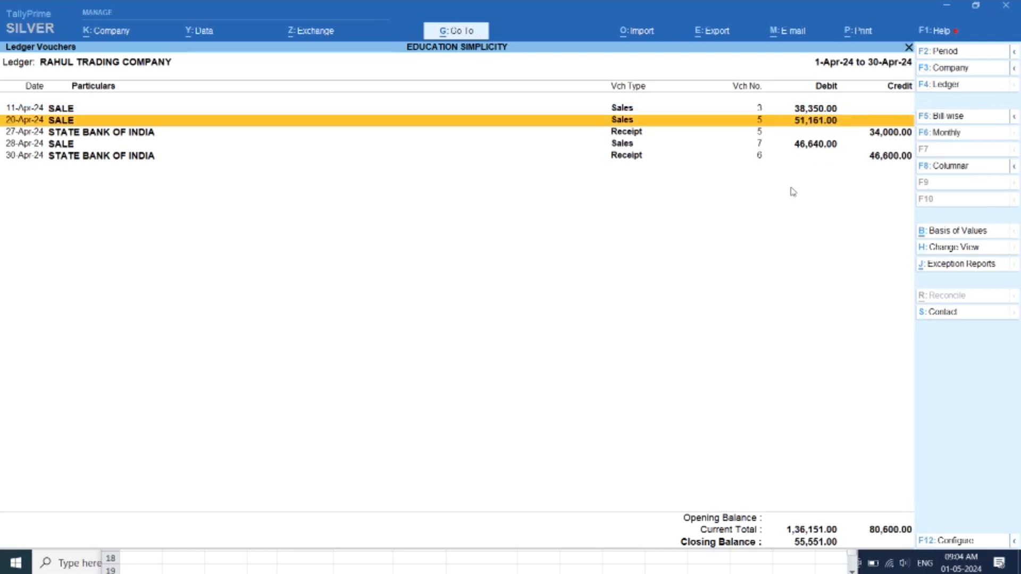
Mark the 11-Apr-24 sale and 27-Apr-24 receipt in the ledger, and enter their amounts 38350 and 34000 in K8 and K9 of the Excel workbook
click(790, 110)
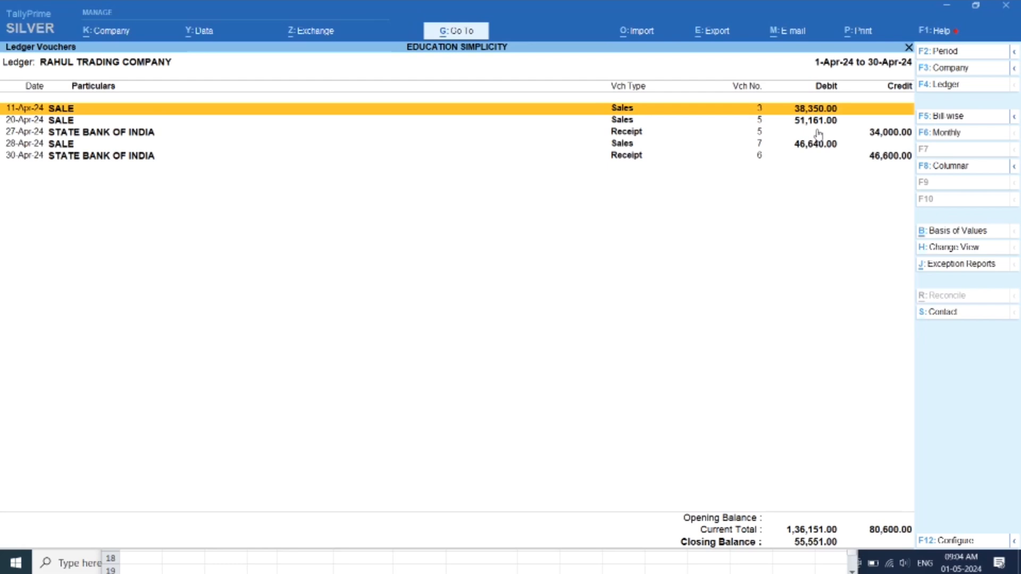
click(818, 132)
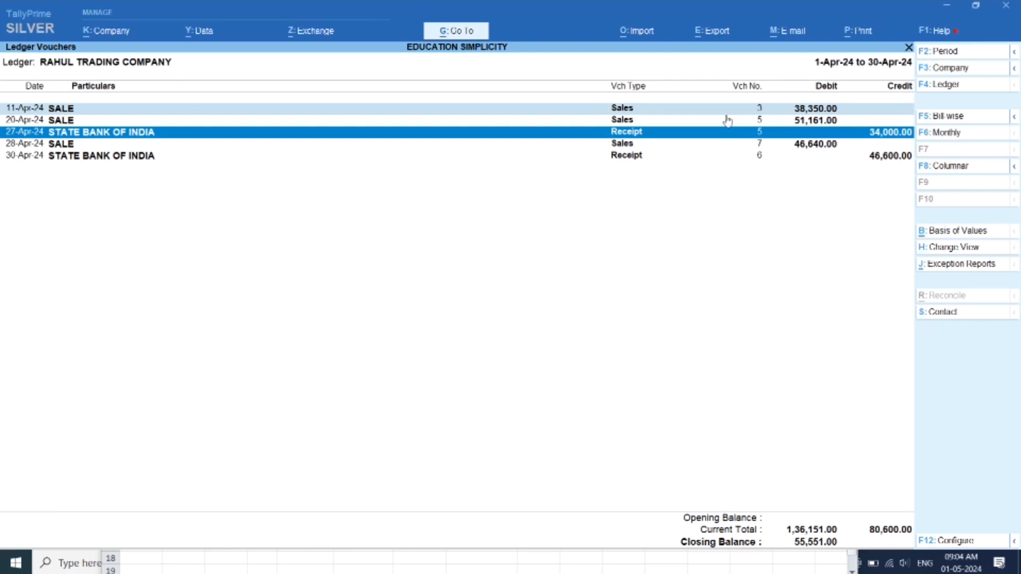
click(388, 568)
click(638, 429)
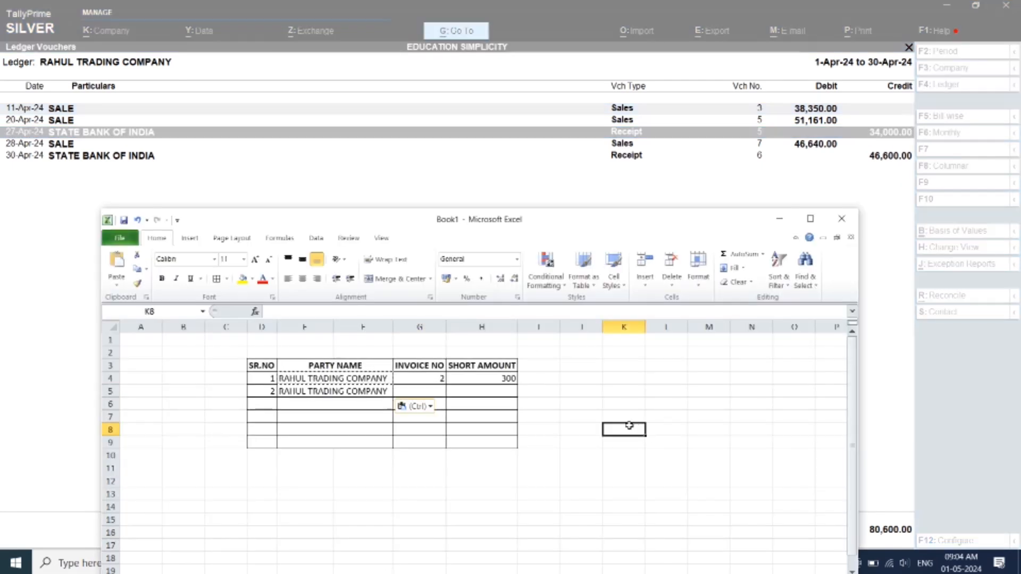
text(38350)
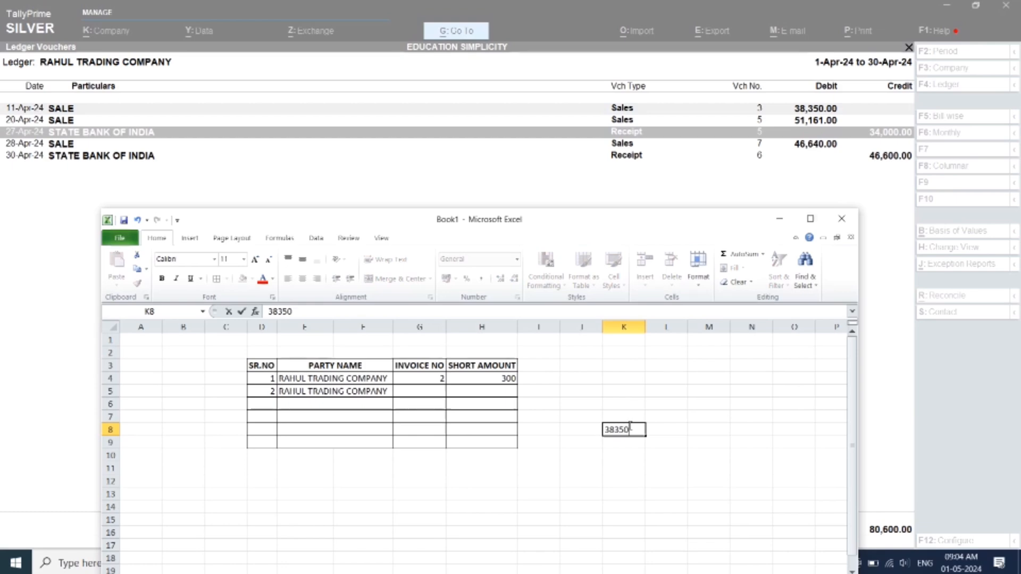
key(Return)
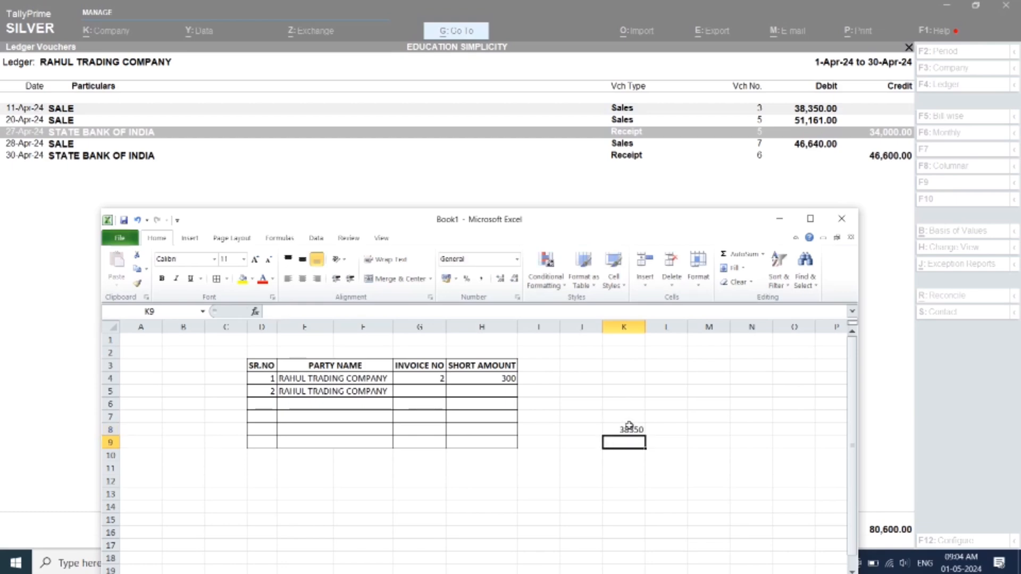
text(34000)
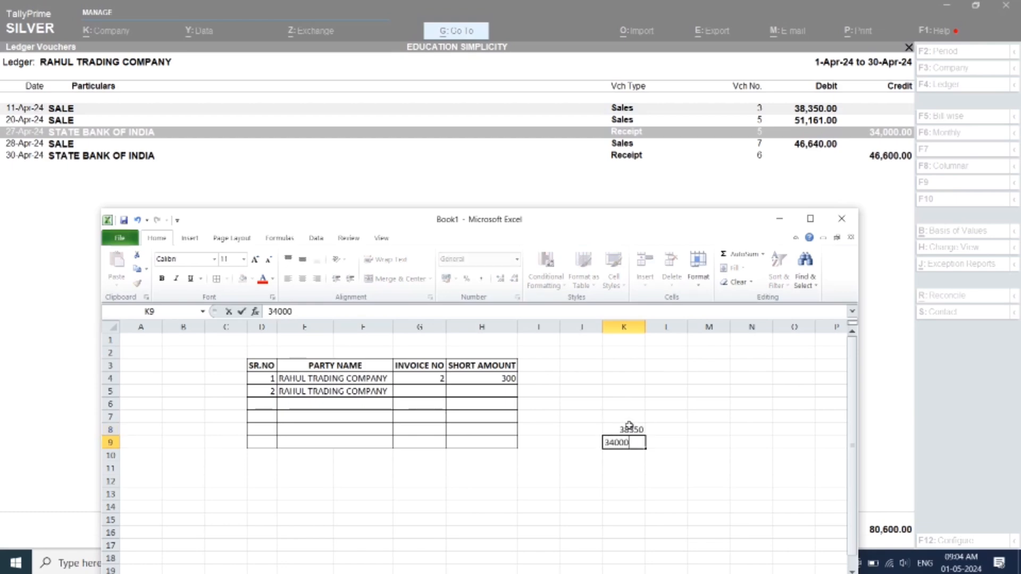
click(656, 480)
Calculate the short amount in K10 with the formula =K8-K9
click(633, 453)
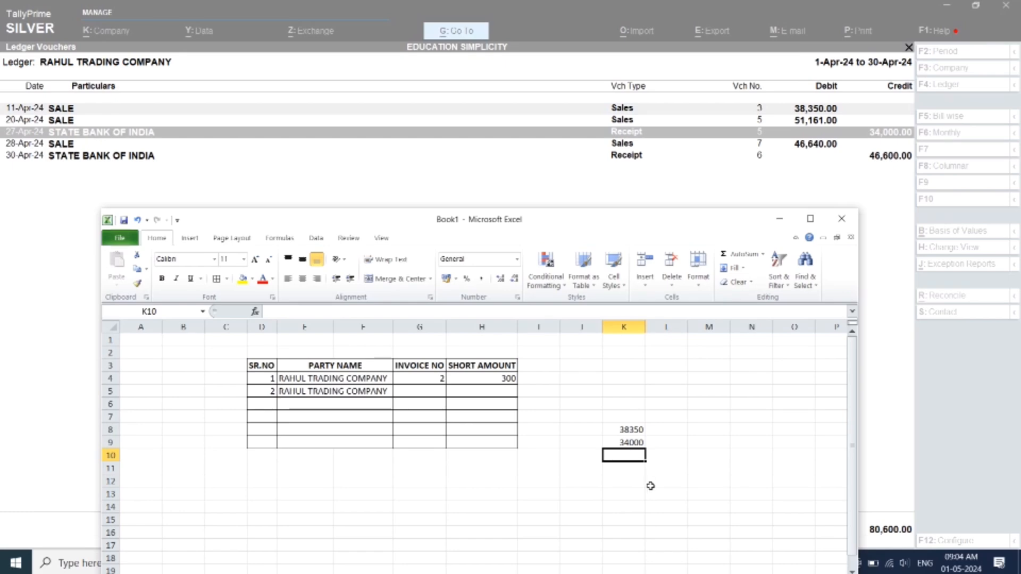
text(=)
key(Up)
key(Up)
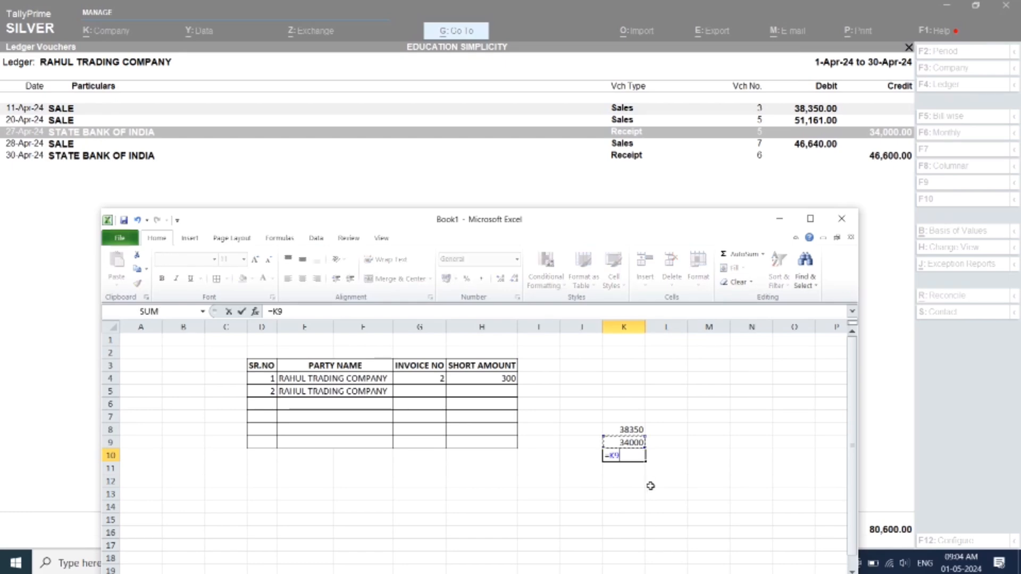
text(-)
key(Down)
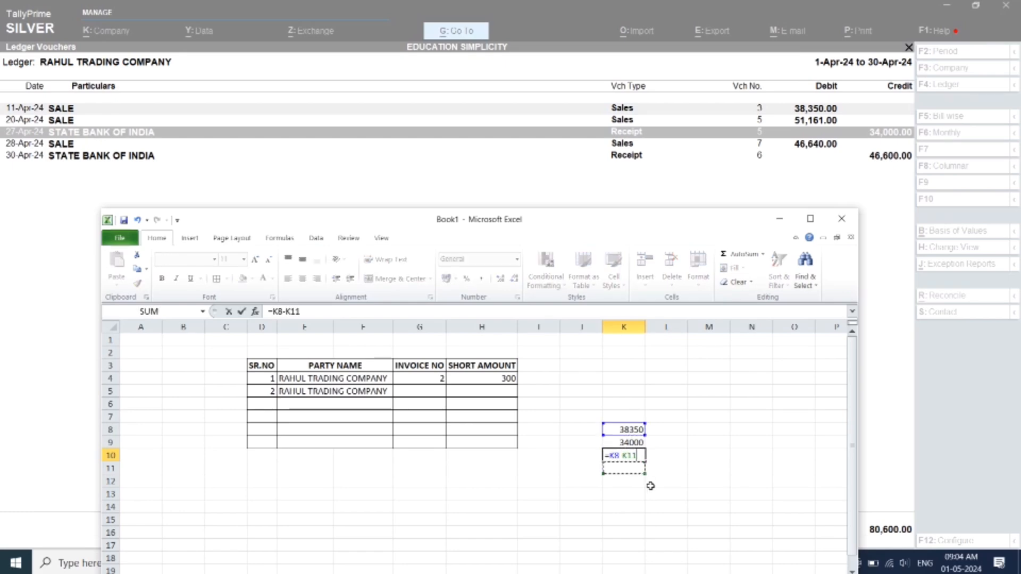
key(Up)
key(Up)
key(Return)
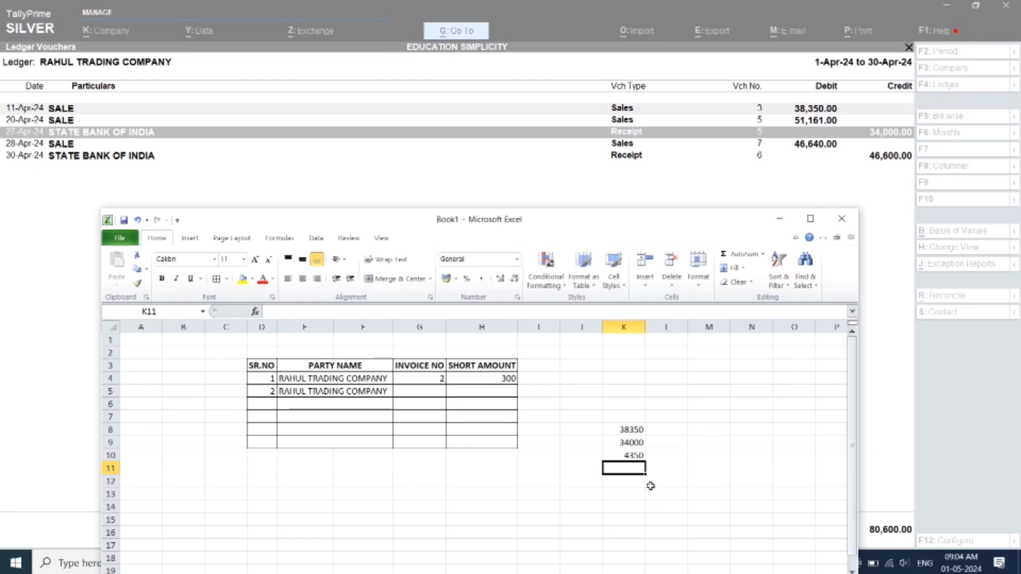
click(635, 455)
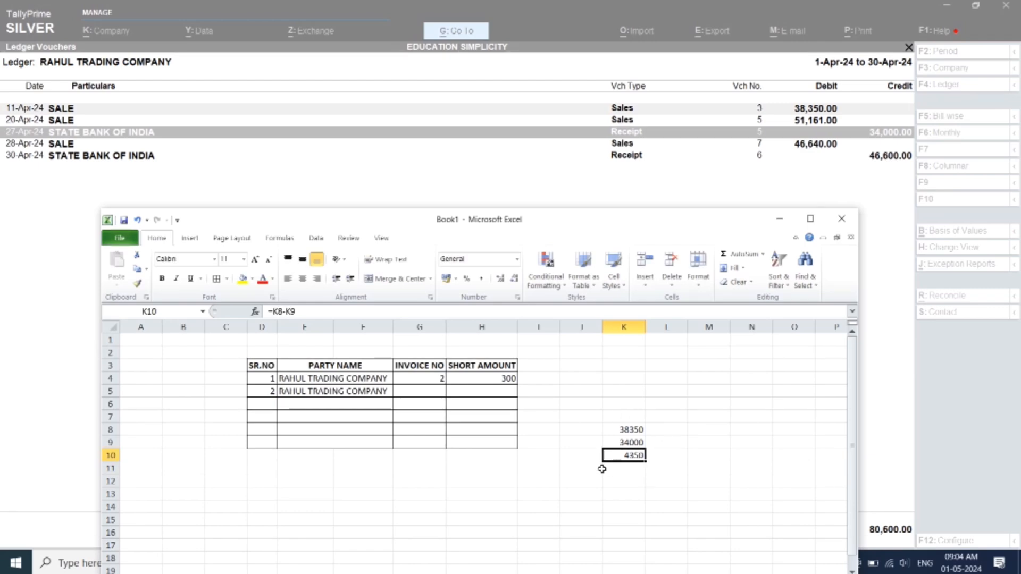
Enter invoice number 3 in G5 and the short amount 4350 in H5
click(422, 391)
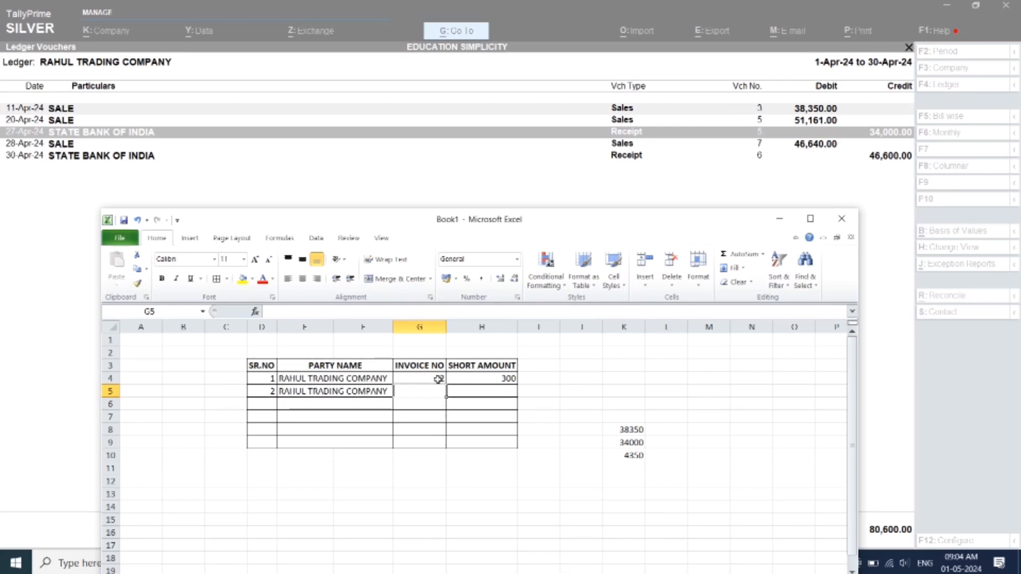
text(3)
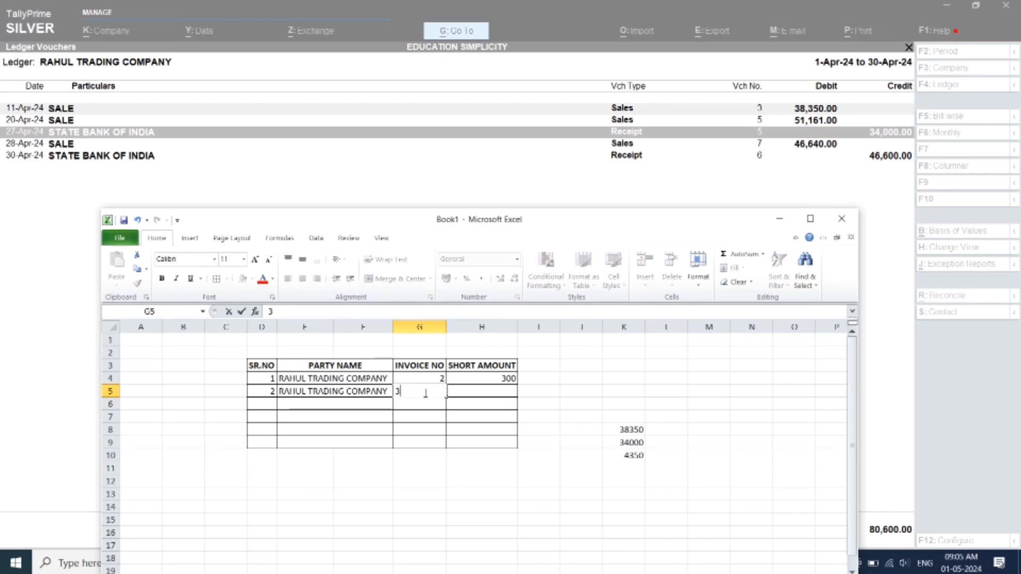
key(Tab)
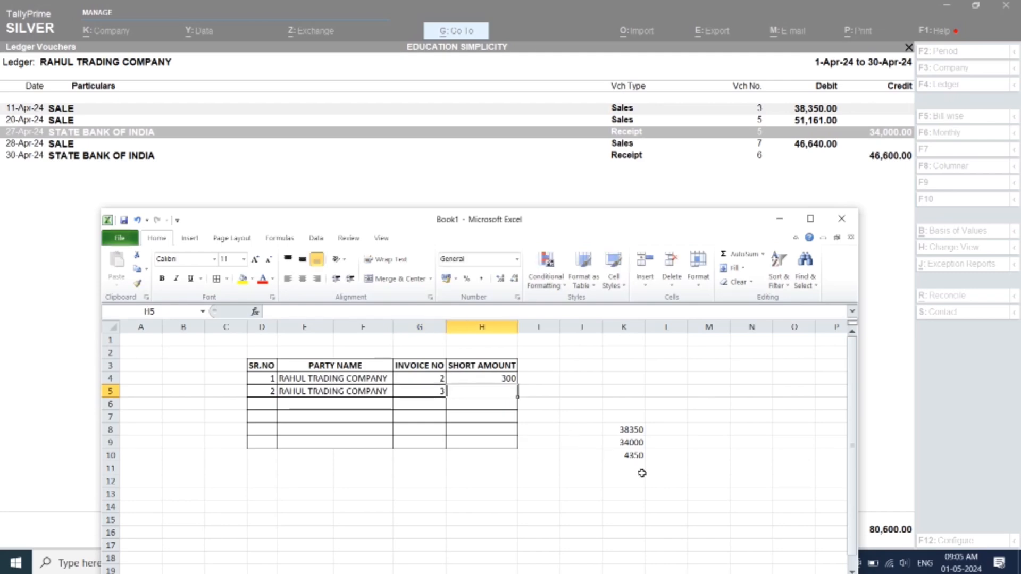
text(4350)
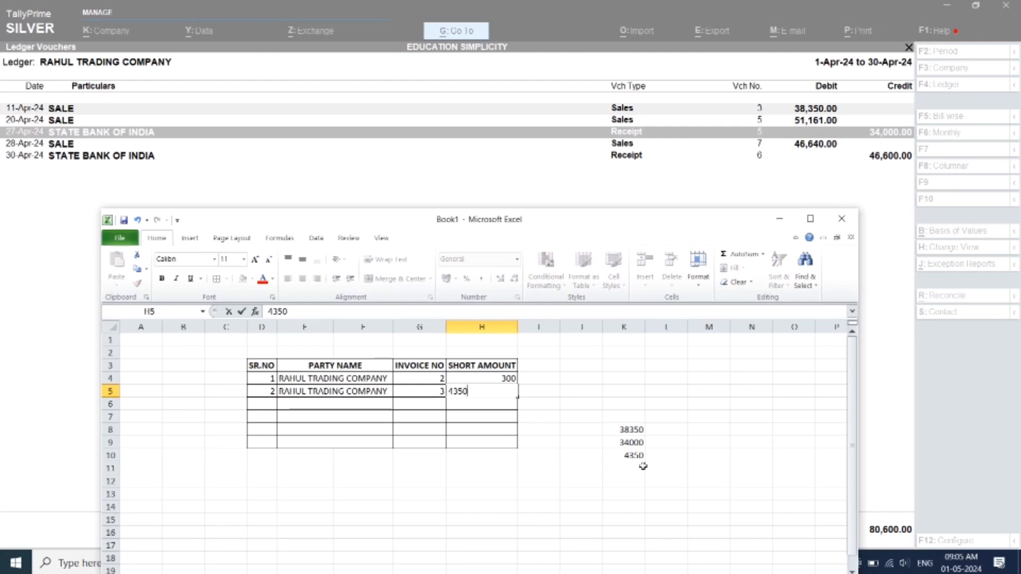
key(Return)
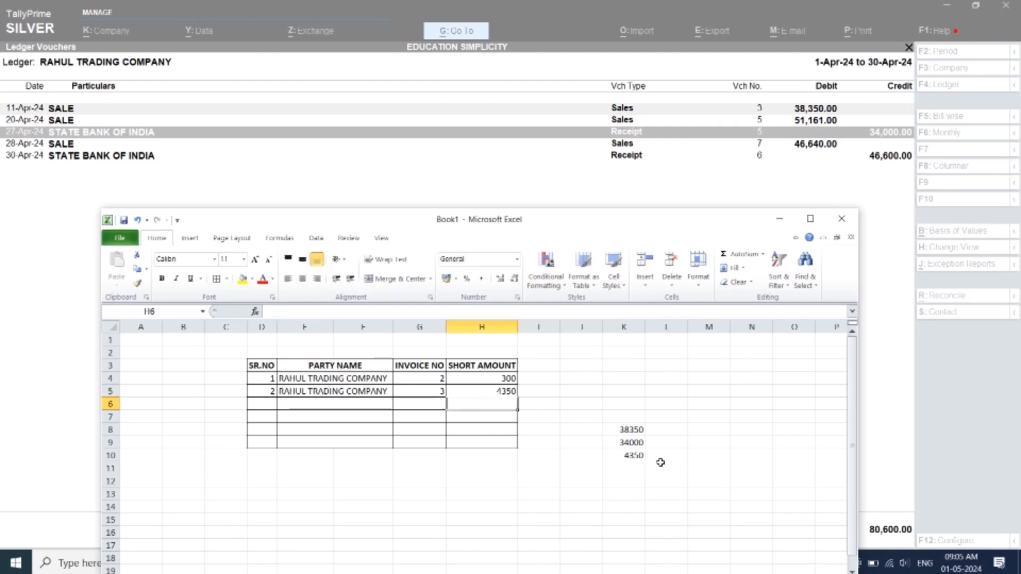
Switch to TallyPrime and remove the 11-Apr-24 sale of 38,350 and the 27-Apr-24 receipt of 34,000 from the ledger view
click(661, 122)
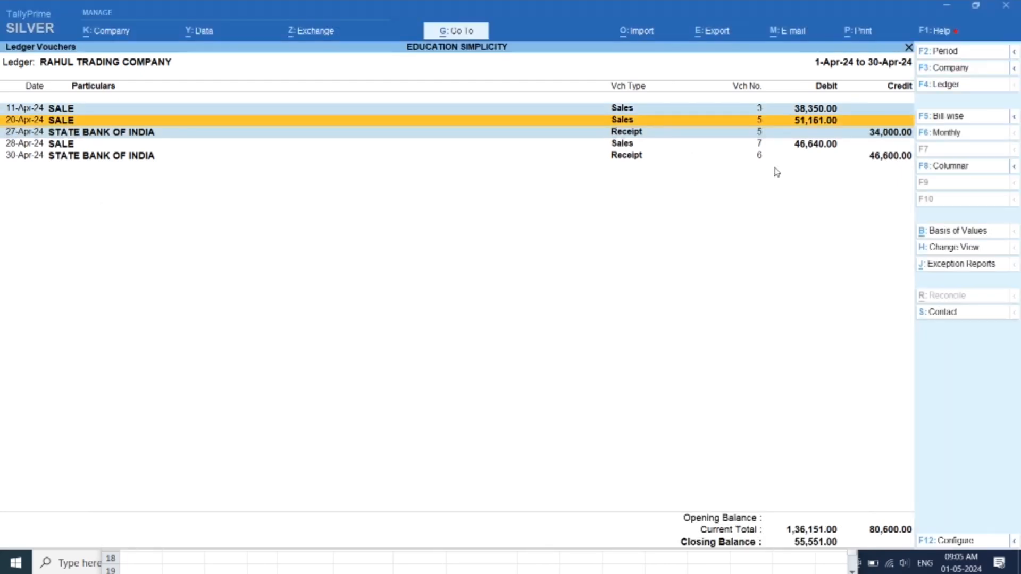
key(Down)
key(Up)
key(Up)
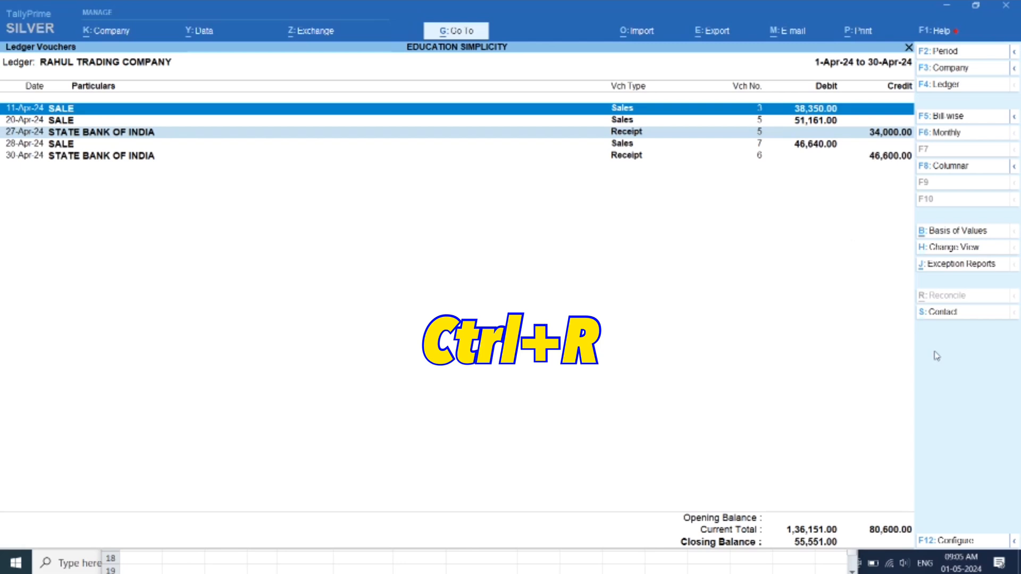
key(ctrl)
key(ctrl+r)
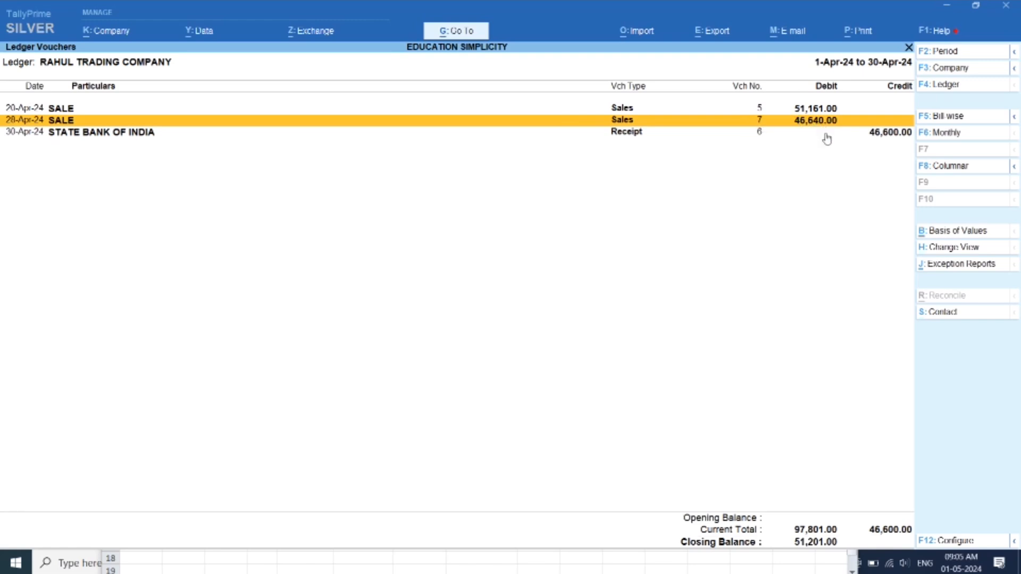
Mark the 28-Apr-24 sale and 30-Apr-24 receipt in the ledger, and fill Excel row 6 with serial number 3 and the party name copied from E5
key(space)
key(space)
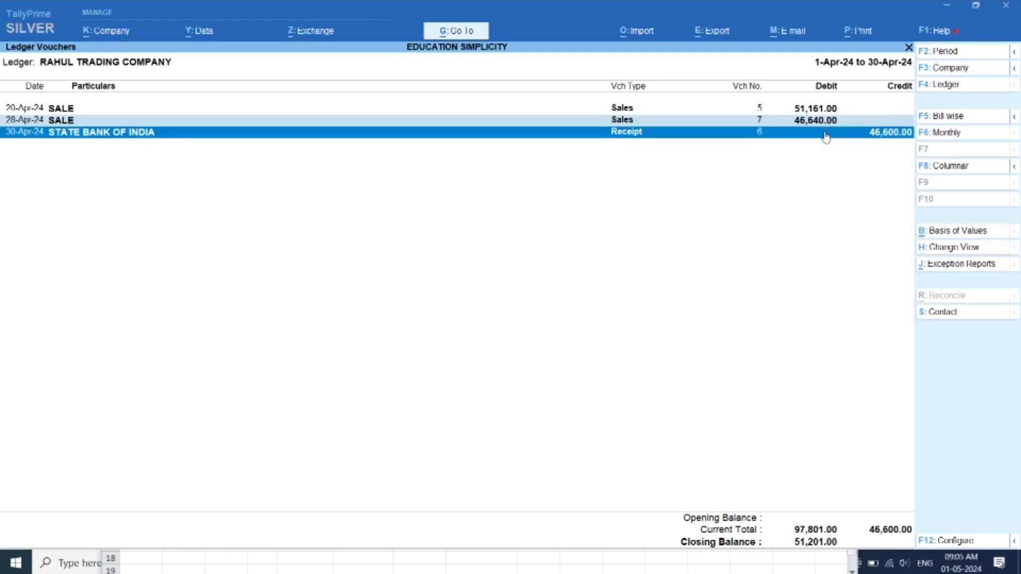
click(332, 571)
click(271, 404)
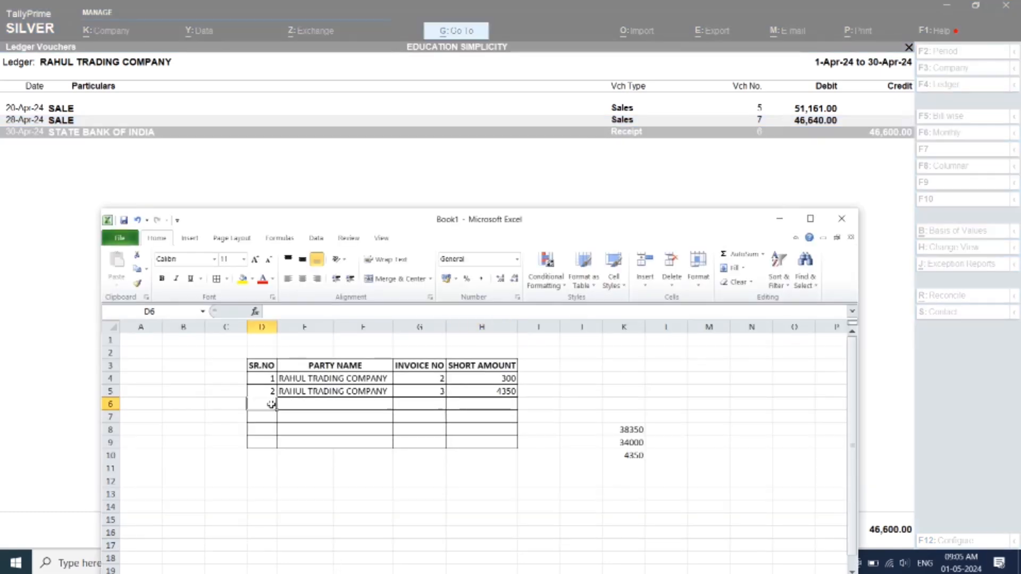
key(Right)
key(Up)
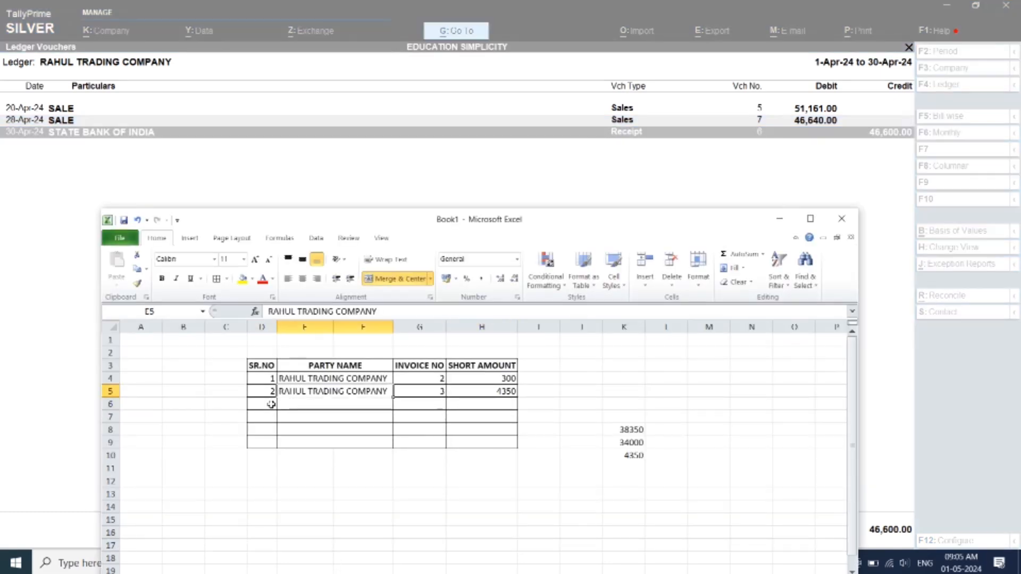
key(ctrl+c)
key(Down)
key(ctrl+v)
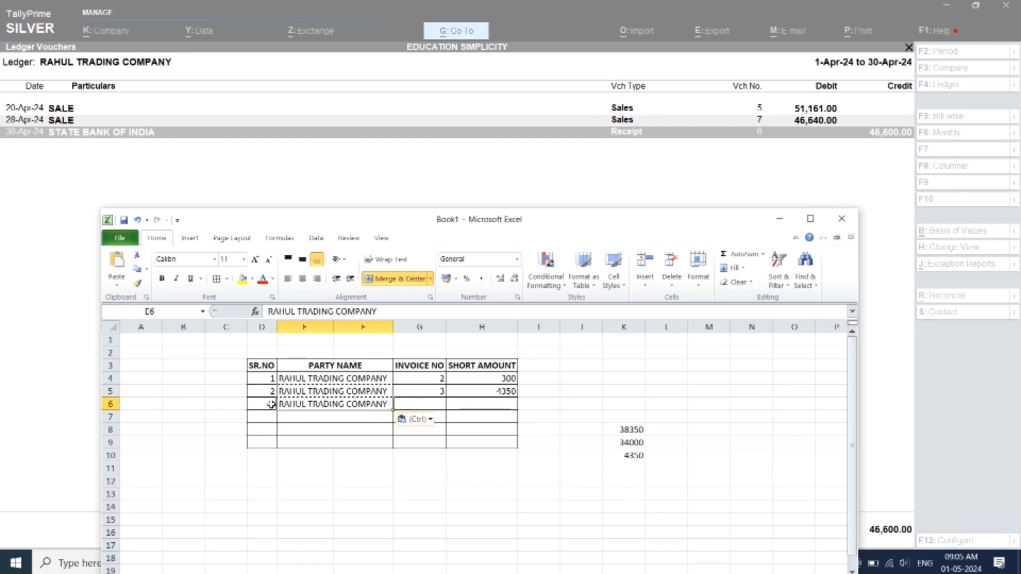
key(Right)
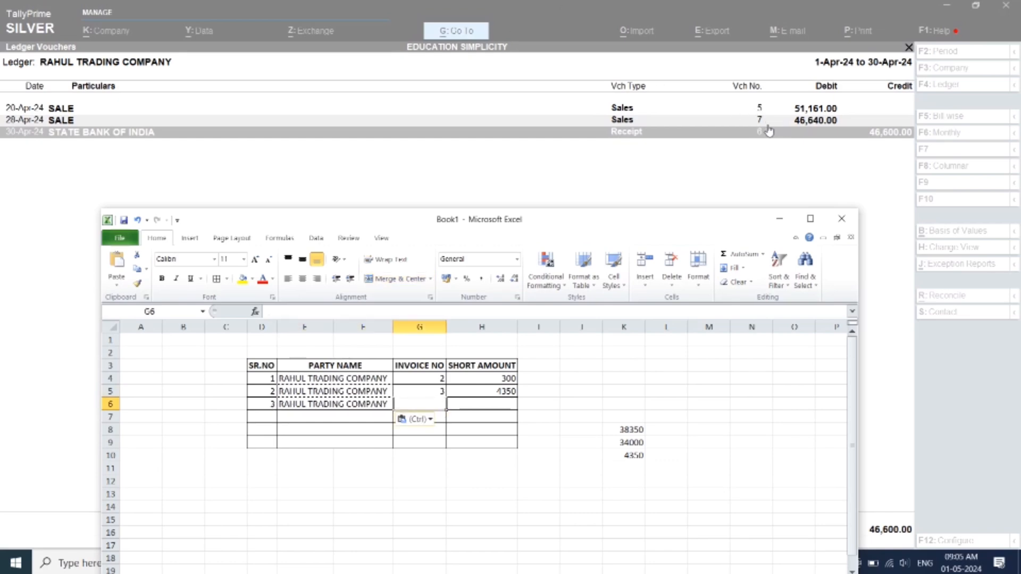
Enter invoice number 7 in G6 and the short amount 40 in H6
text(7)
key(Right)
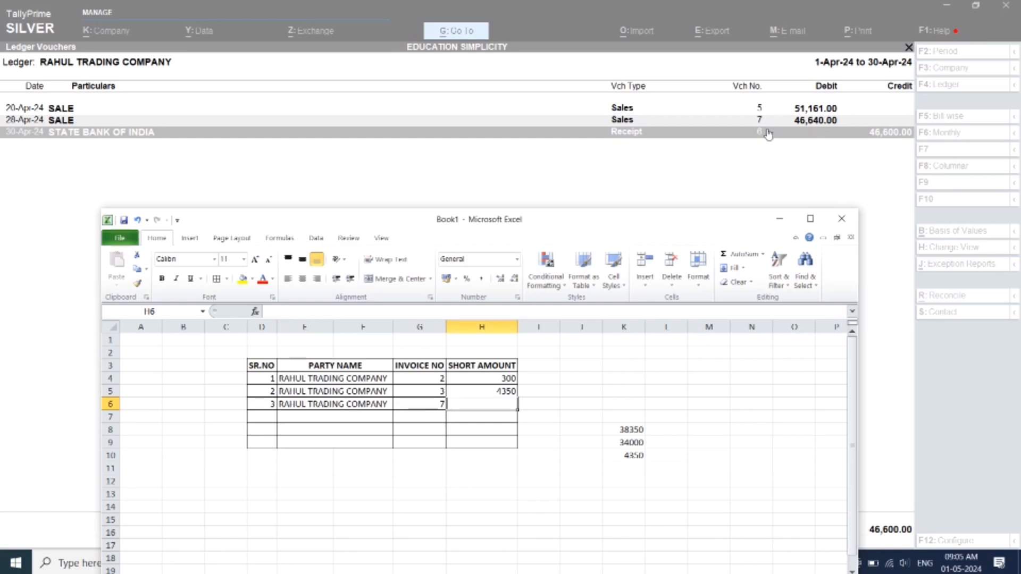
text(40)
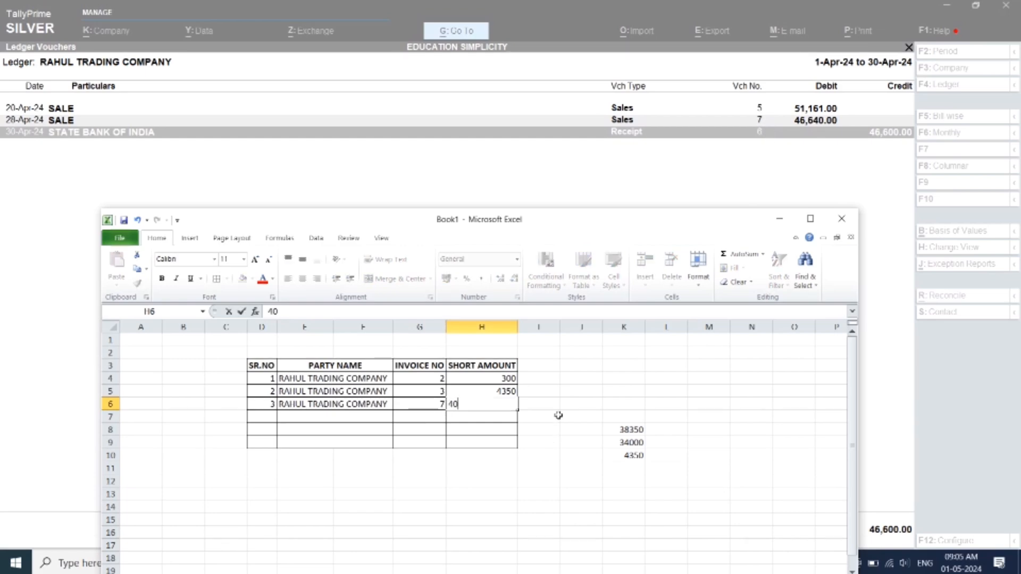
key(Return)
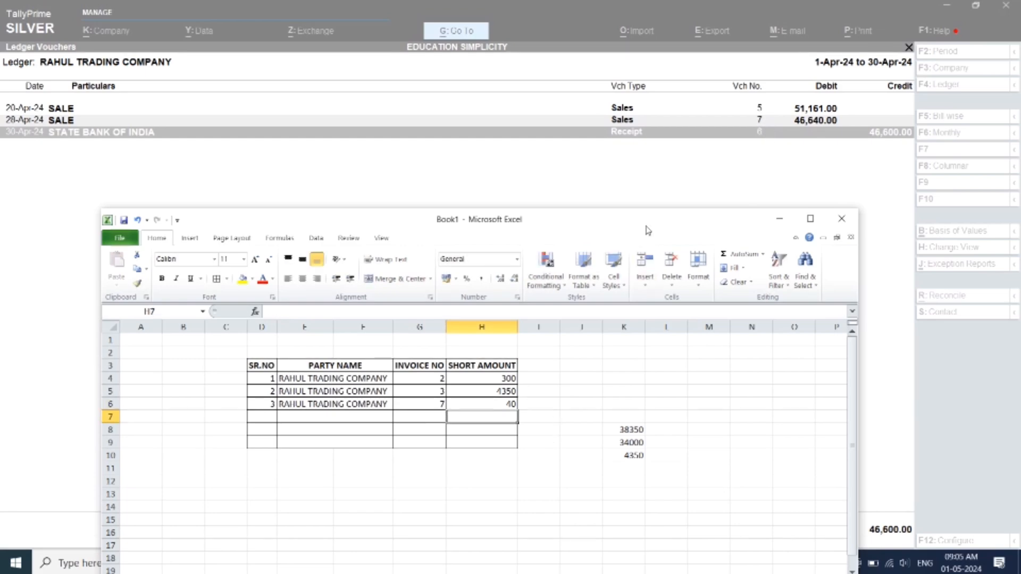
Remove the 28-Apr-24 sale of 46,640 and the 30-Apr-24 receipt of 46,600 from the TallyPrime ledger view, and return to the Excel workbook
click(643, 193)
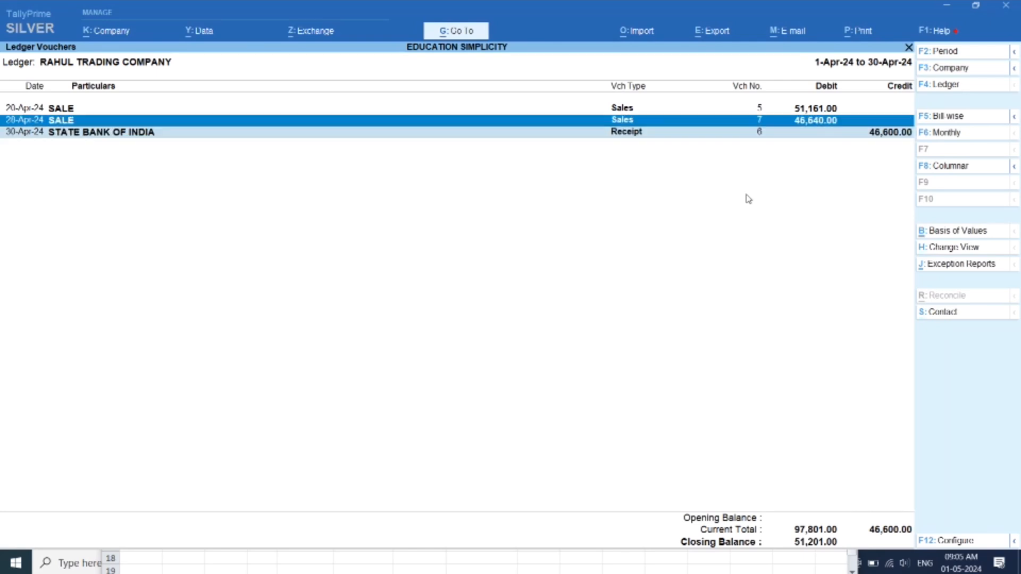
key(ctrl)
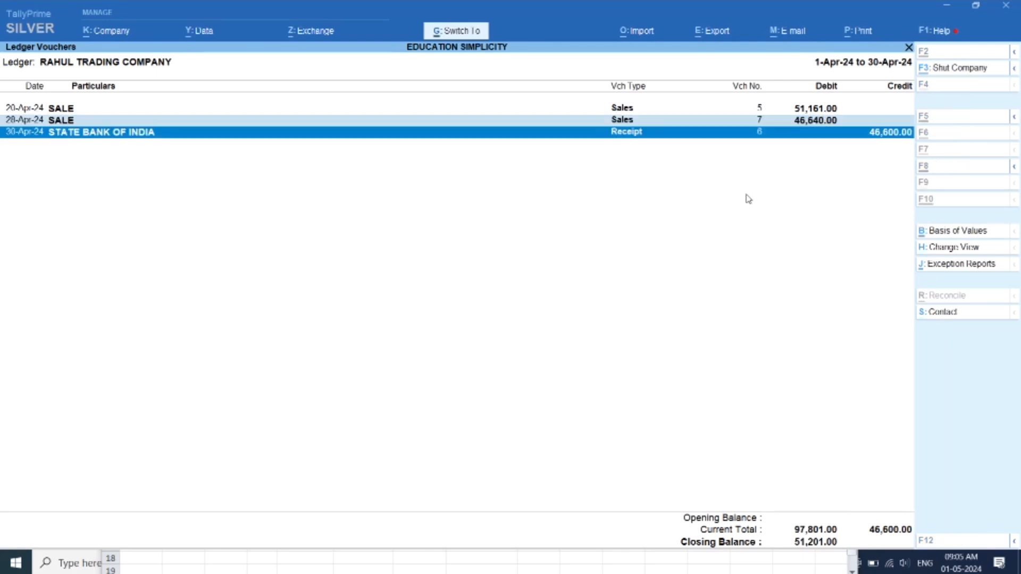
key(ctrl+r)
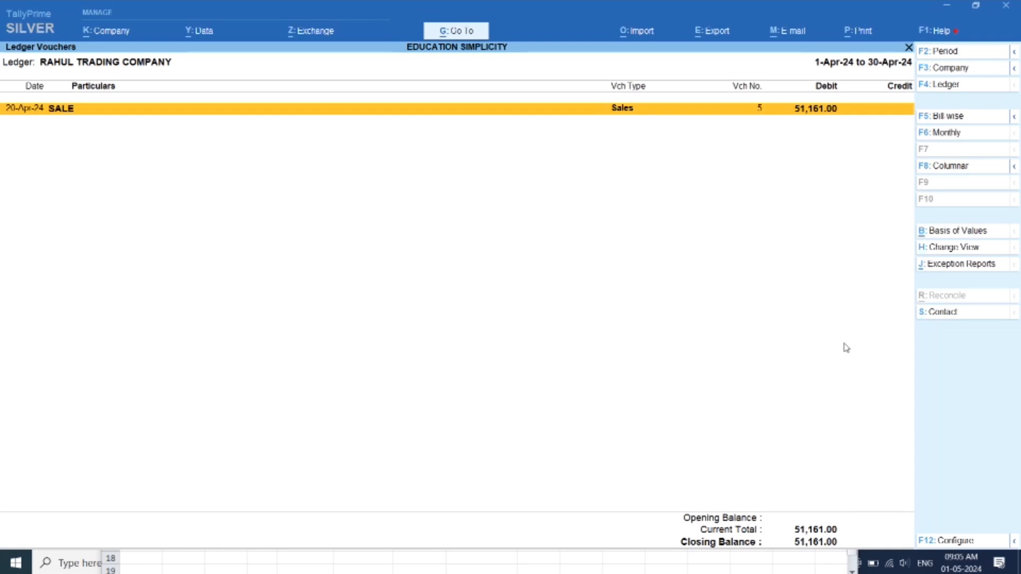
click(601, 572)
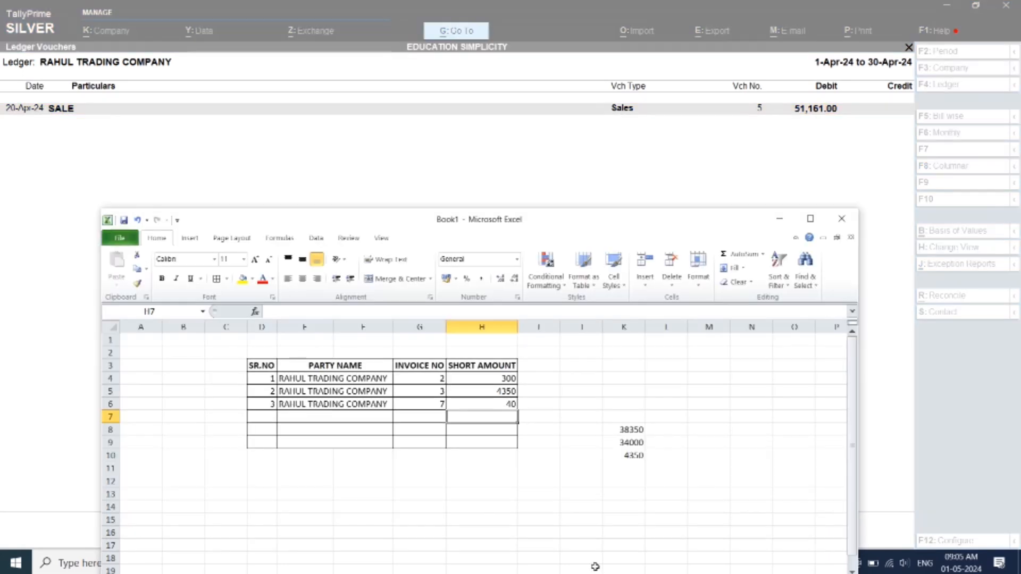
Fill row 7 with serial number 4 and the party name copied from E6
click(266, 415)
key(Right)
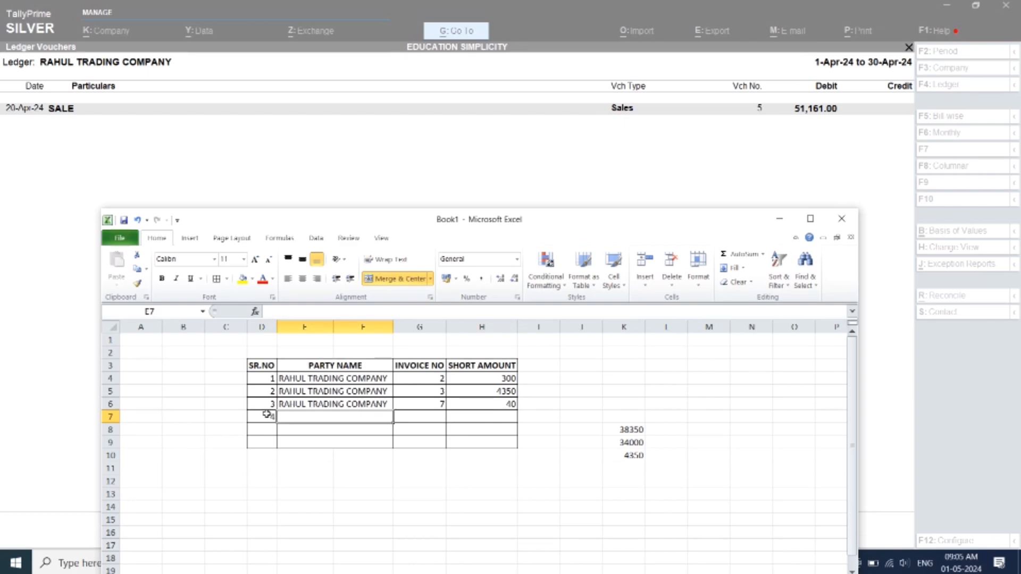
key(Up)
key(ctrl+c)
key(Down)
key(ctrl+v)
key(Right)
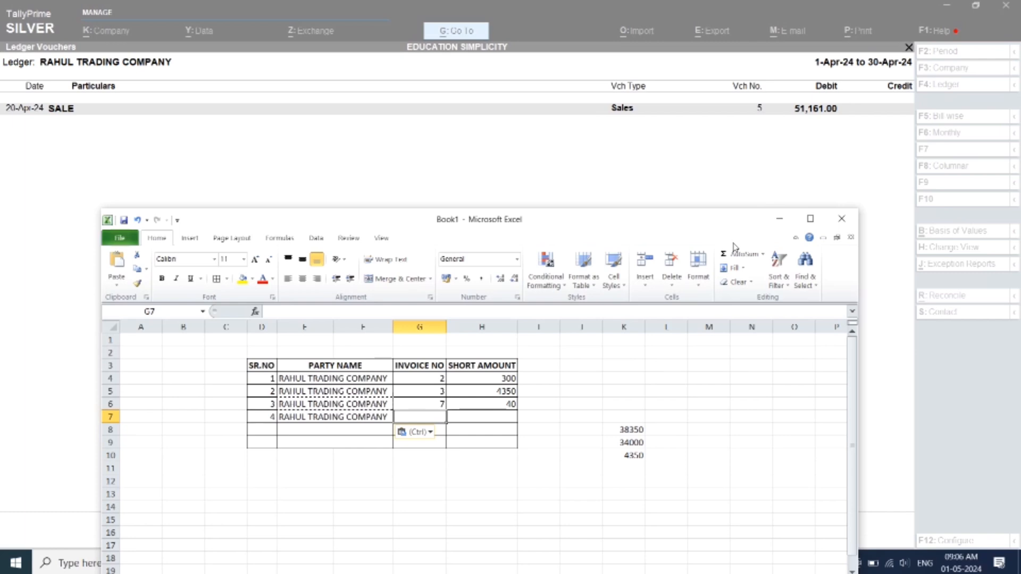
Enter invoice number 5 in G7 and the short amount 51161 in H7
text(5)
key(Right)
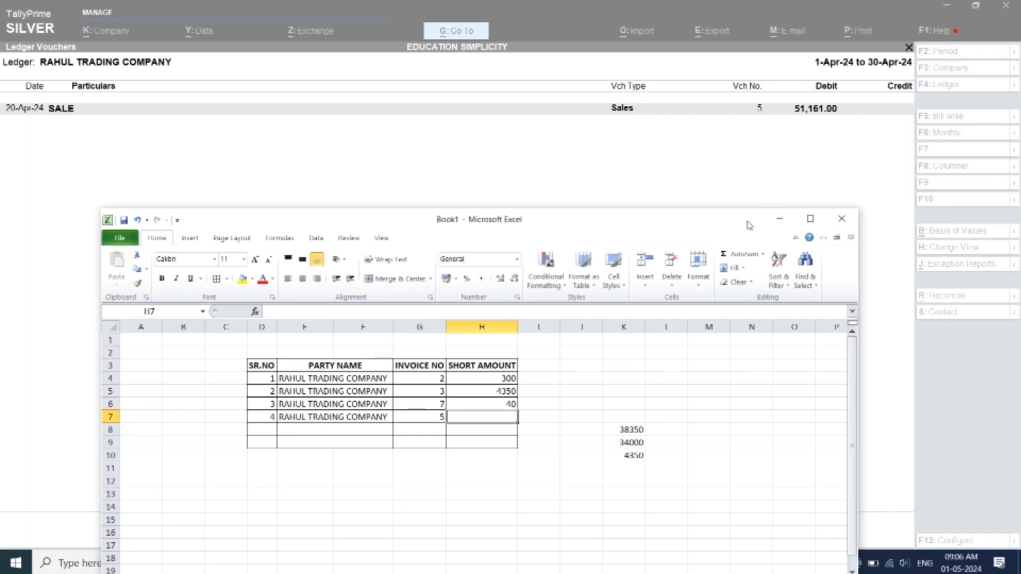
text(51)
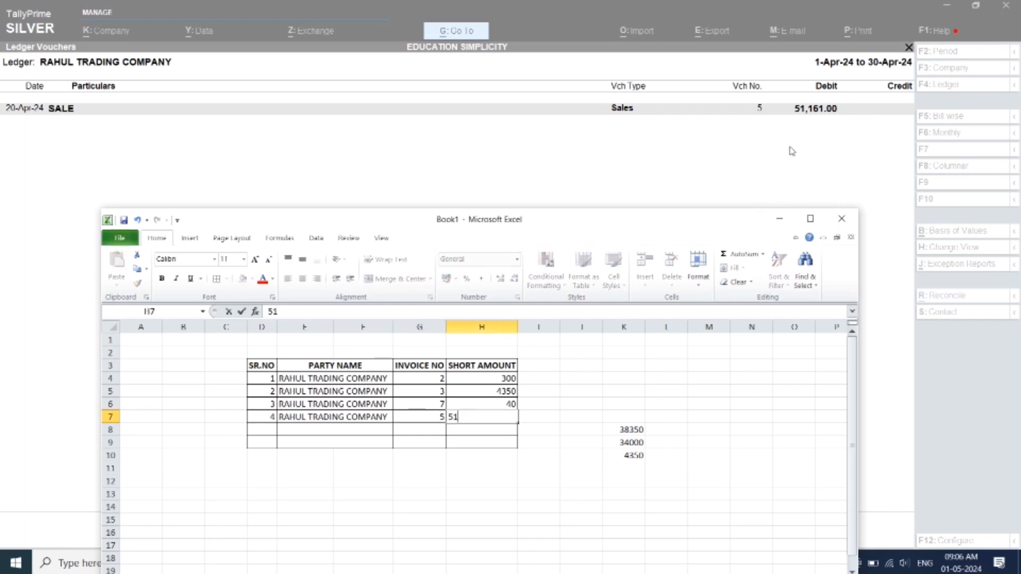
text(1)
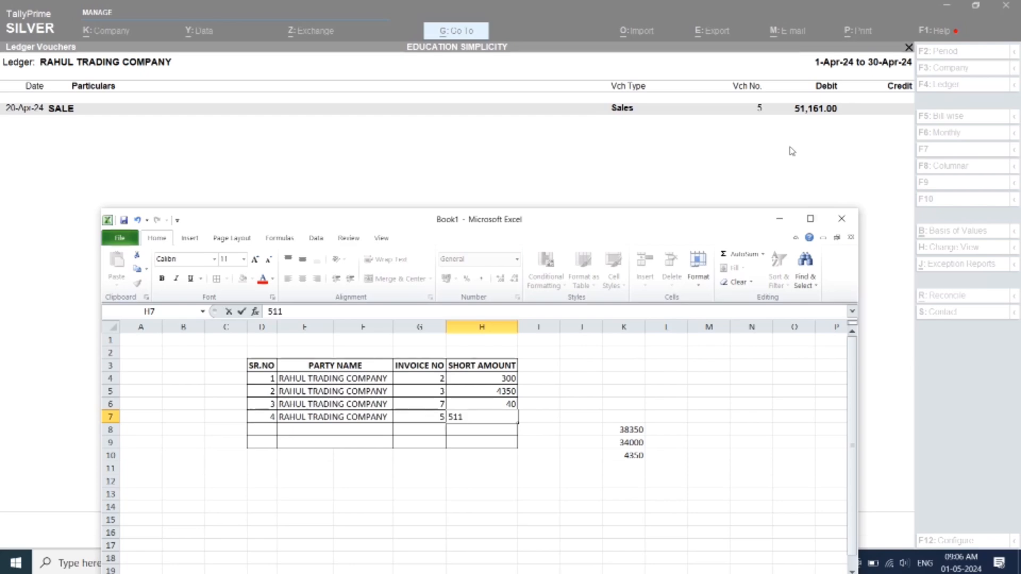
text(61)
key(Return)
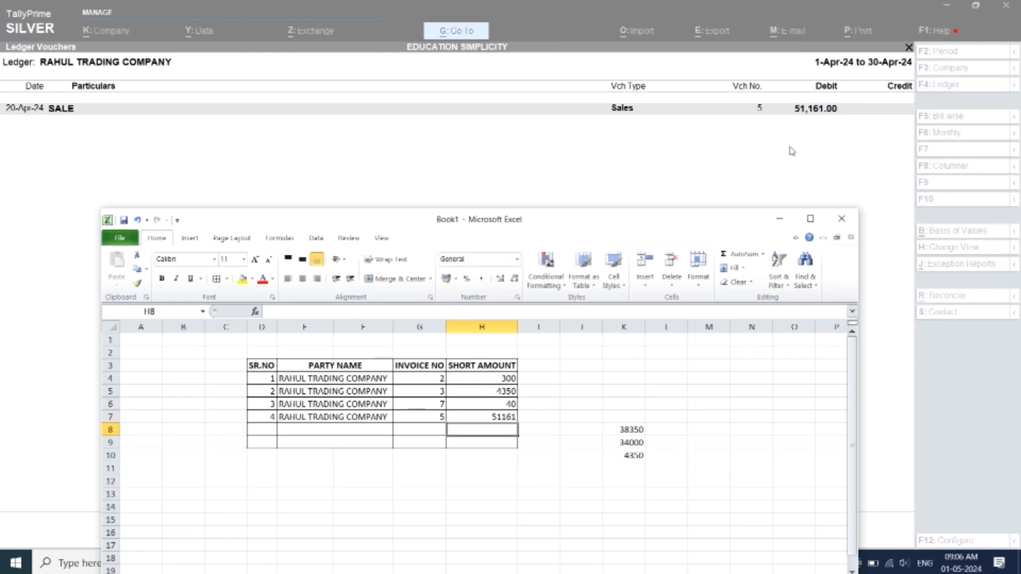
Enter the label TOTAL DIFF in the merged cell E9 beneath the party names
click(344, 447)
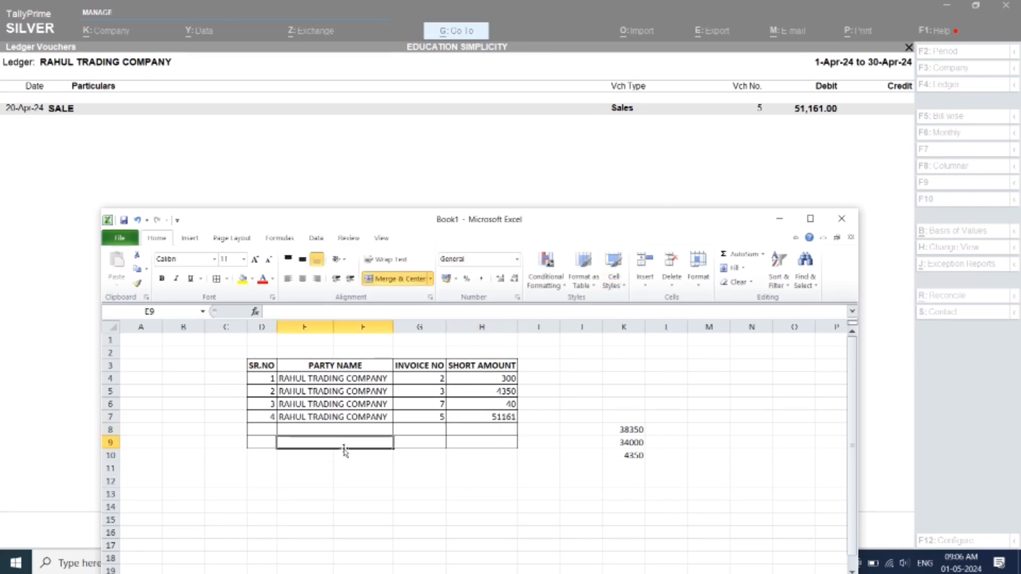
text(t)
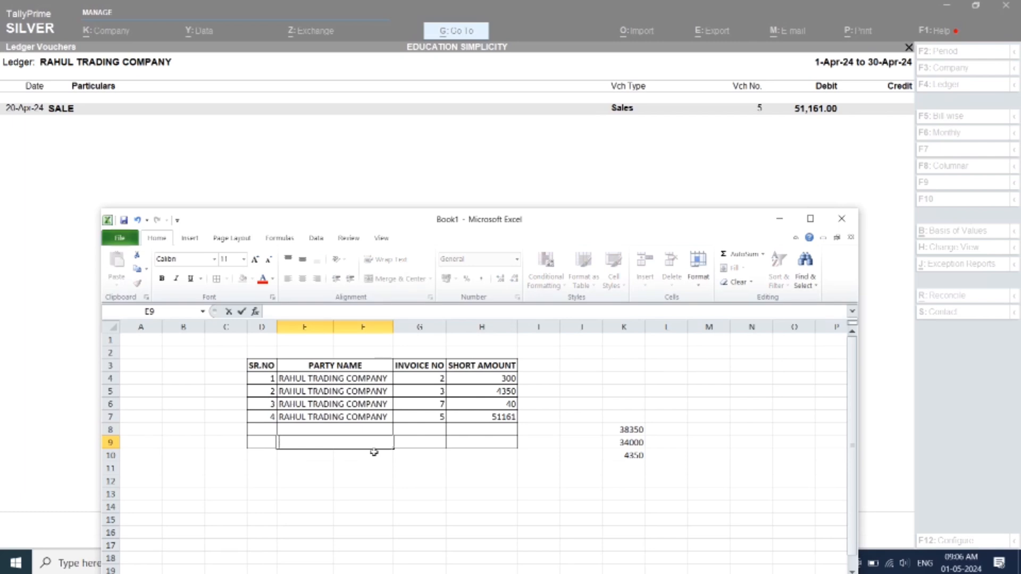
text(A)
key(BackSpace)
text(OTAL DIFF)
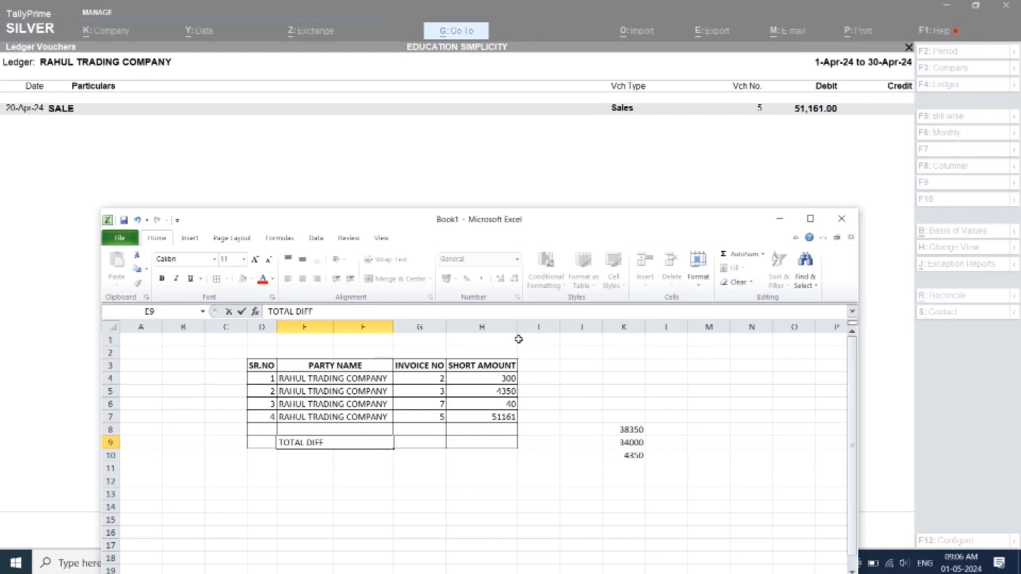
click(351, 481)
click(304, 455)
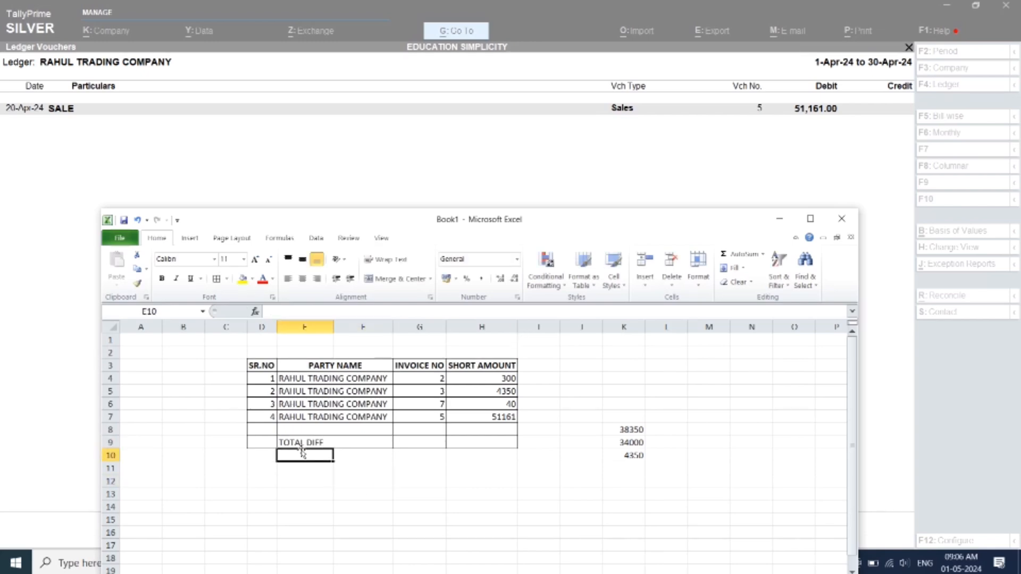
Centre the TOTAL DIFF label horizontally in its merged cell
click(312, 444)
key(alt+h)
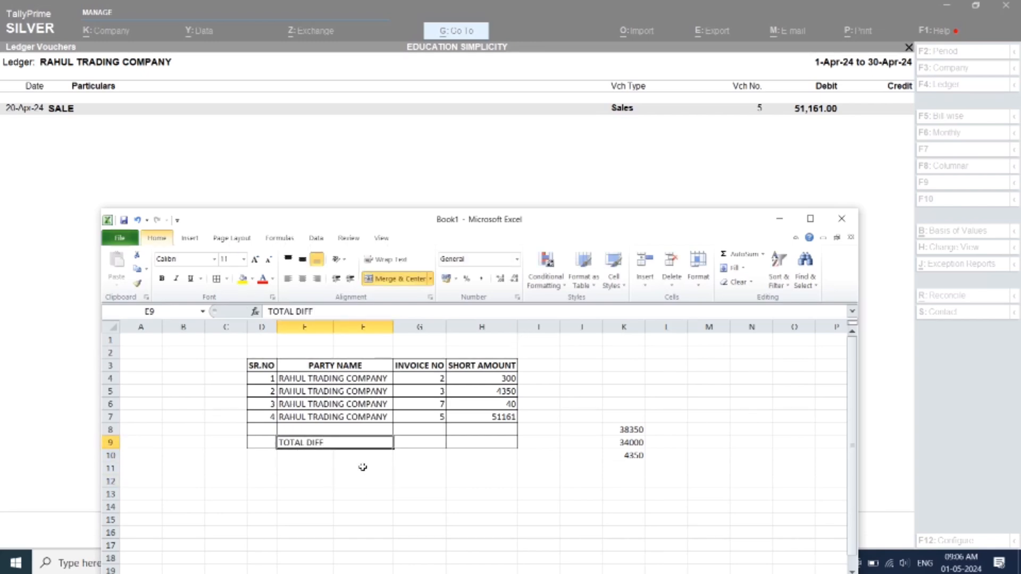
key(a)
key(c)
Total the short amounts in H9 with the AutoSum formula =SUM(H4:H8)
key(Right)
key(Right)
key(Right)
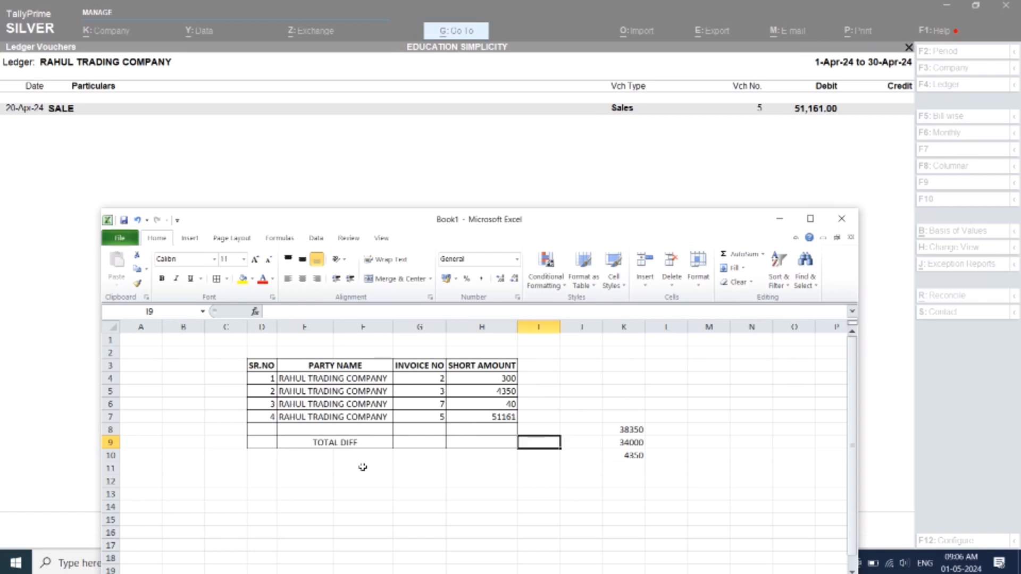
key(Left)
key(alt+equal)
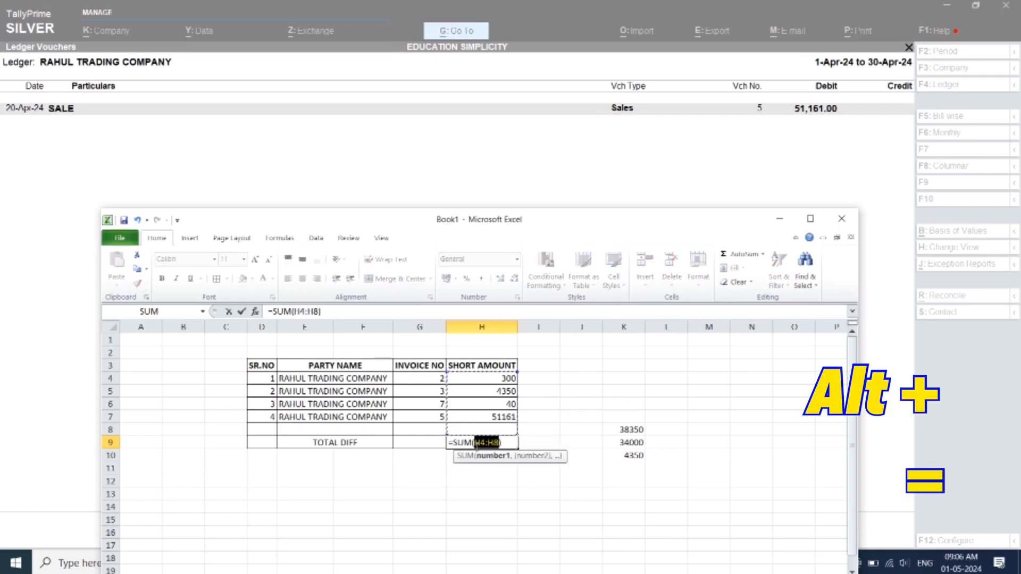
key(Return)
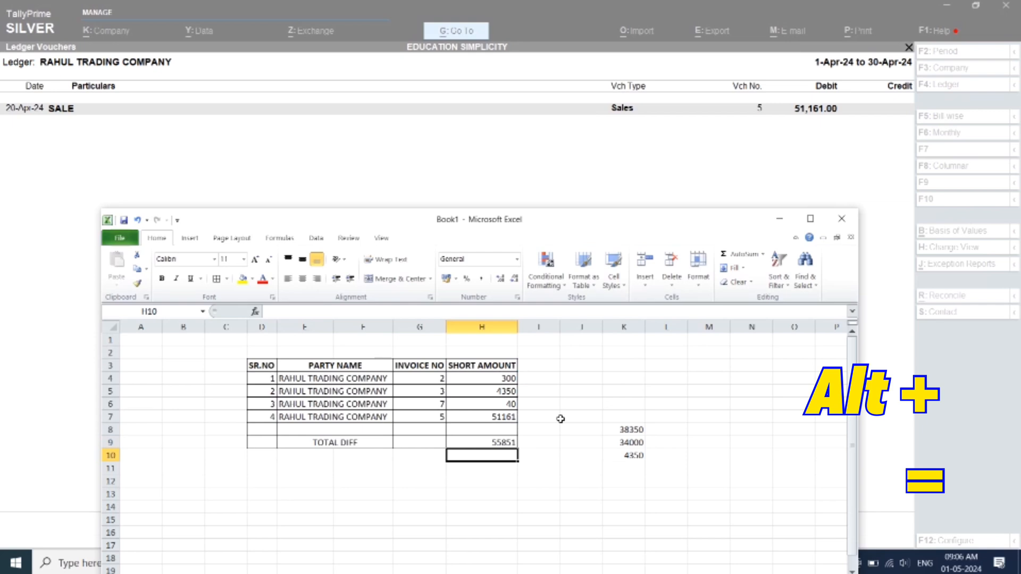
Make the TOTAL DIFF row from E9 to H9 bold and apply the comma-style Accounting format
click(500, 439)
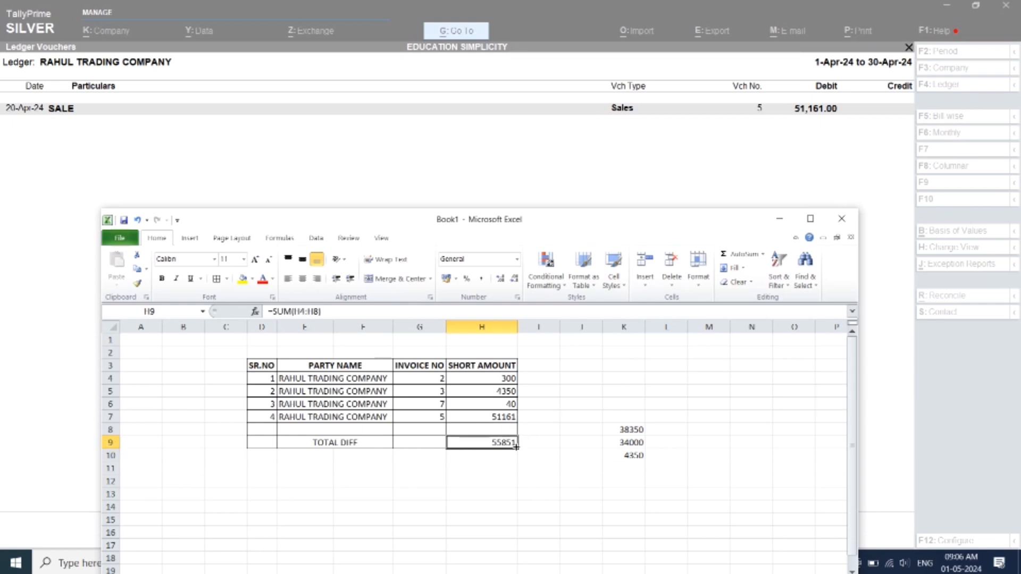
key(shift+Left)
key(shift+Left)
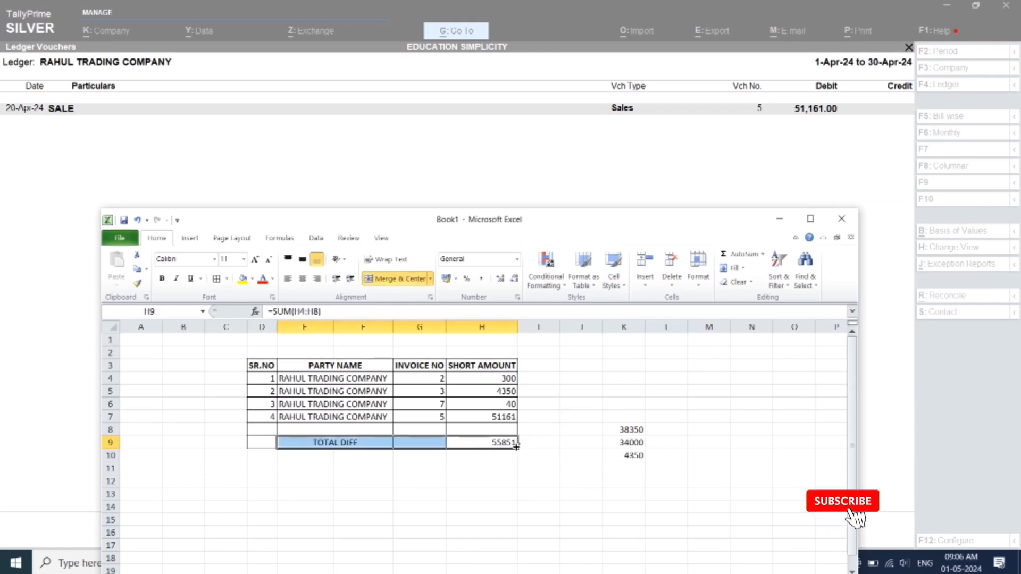
key(ctrl+b)
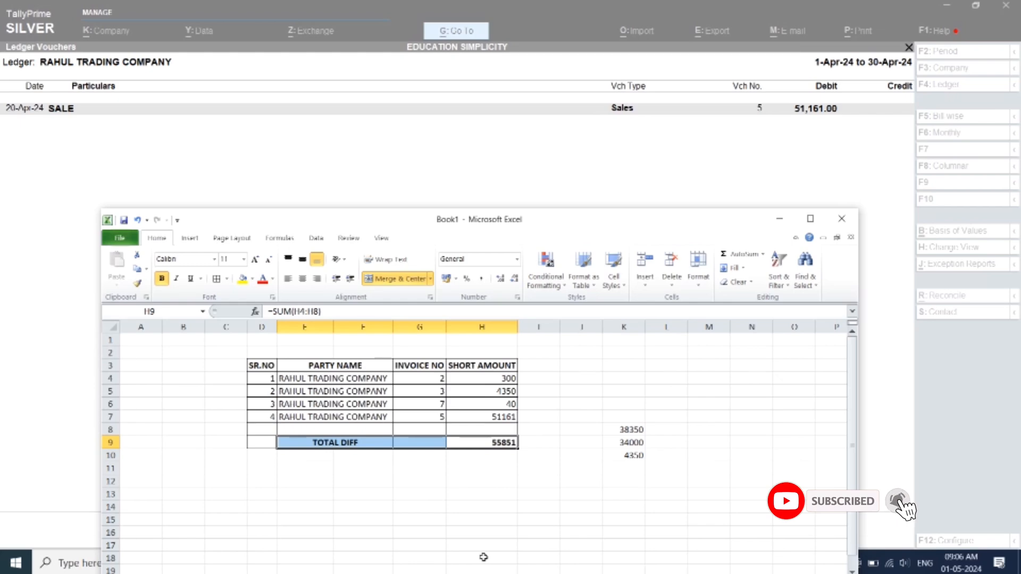
key(k)
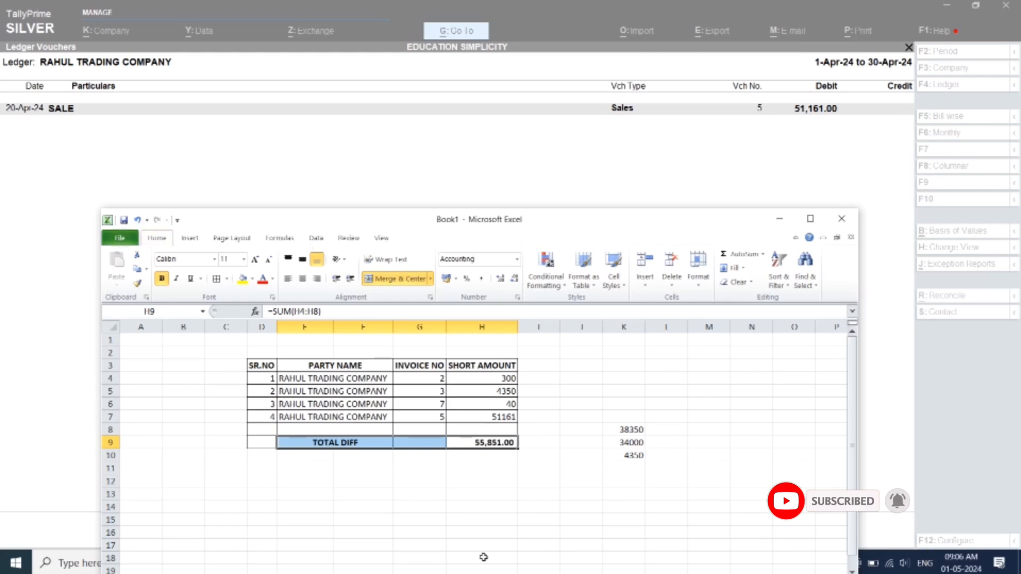
click(507, 445)
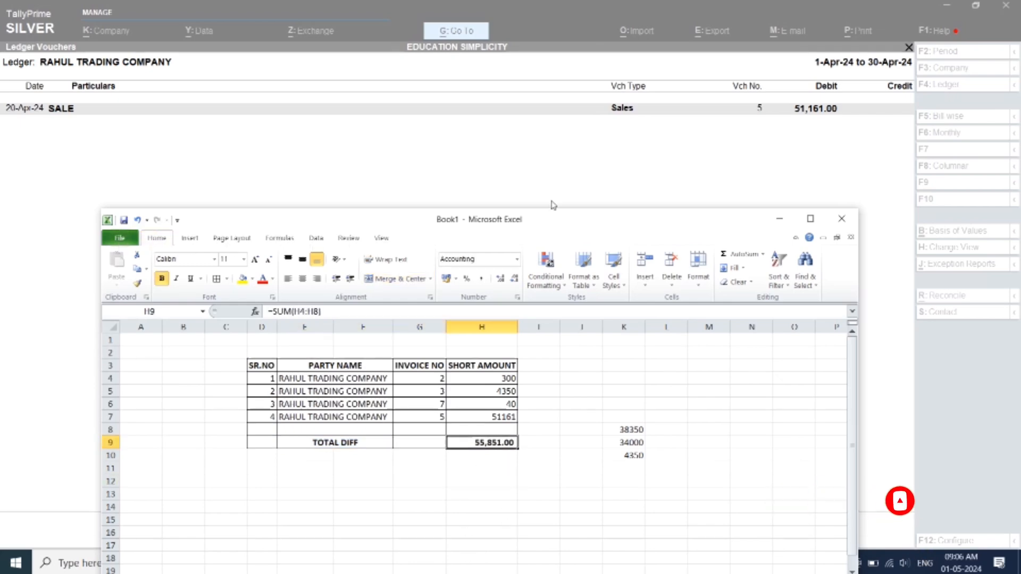
Switch to TallyPrime and restore all the removed sale and receipt lines in the RAHUL TRADING COMPANY ledger
click(530, 161)
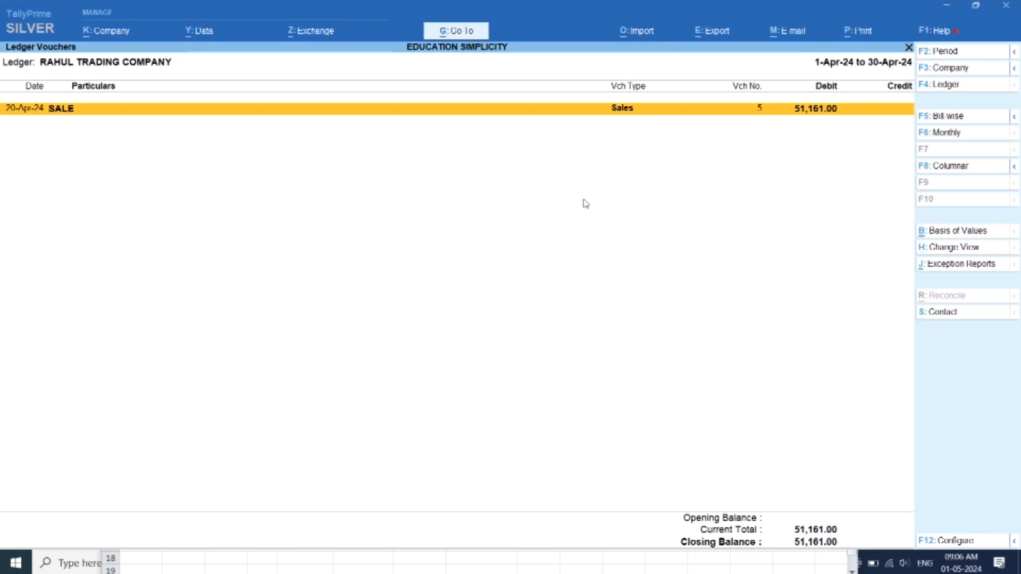
key(ctrl+u)
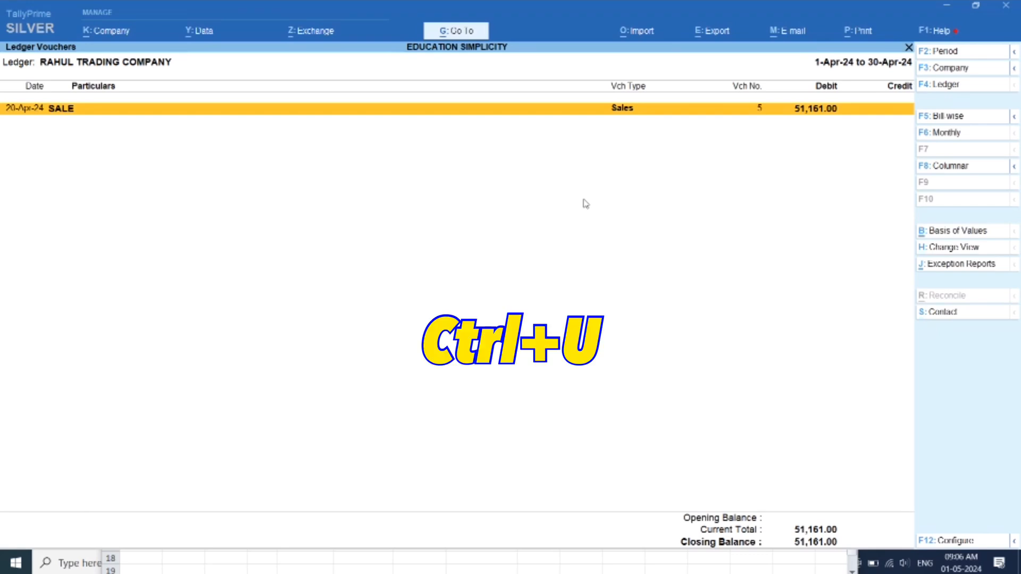
key(ctrl)
key(ctrl+u)
key(ctrl+u)
key(ctrl+u)
key(ctrl+u)
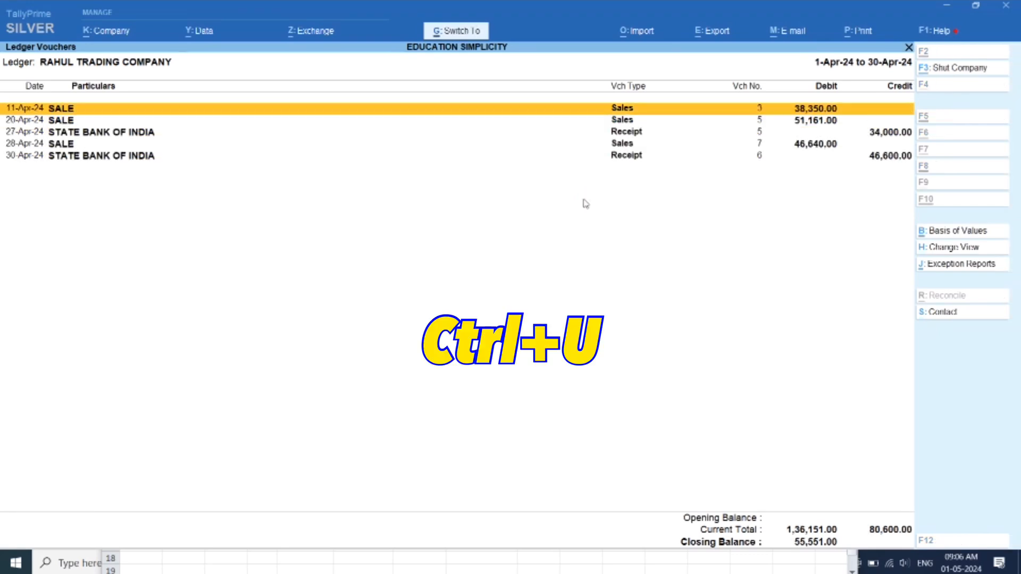
key(ctrl+u)
key(ctrl+u)
key(ctrl+u)
key(ctrl+u)
key(ctrl+u)
key(ctrl+u)
key(ctrl+u)
key(ctrl+u)
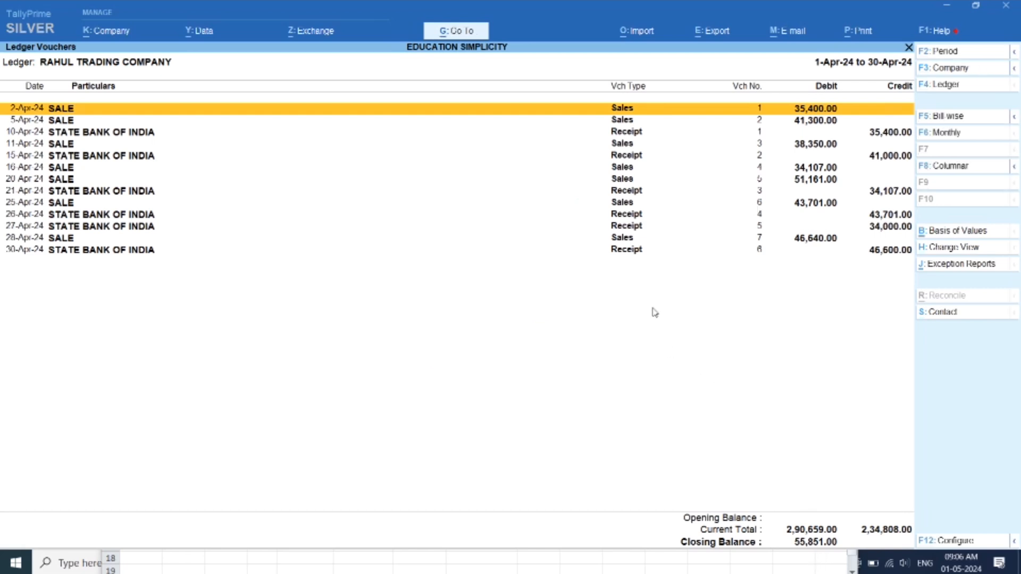
Bring the Excel workbook beside the ledger and compare TOTAL DIFF and the invoice 5 row with the ledger's closing balance
key(Escape)
key(Return)
click(774, 563)
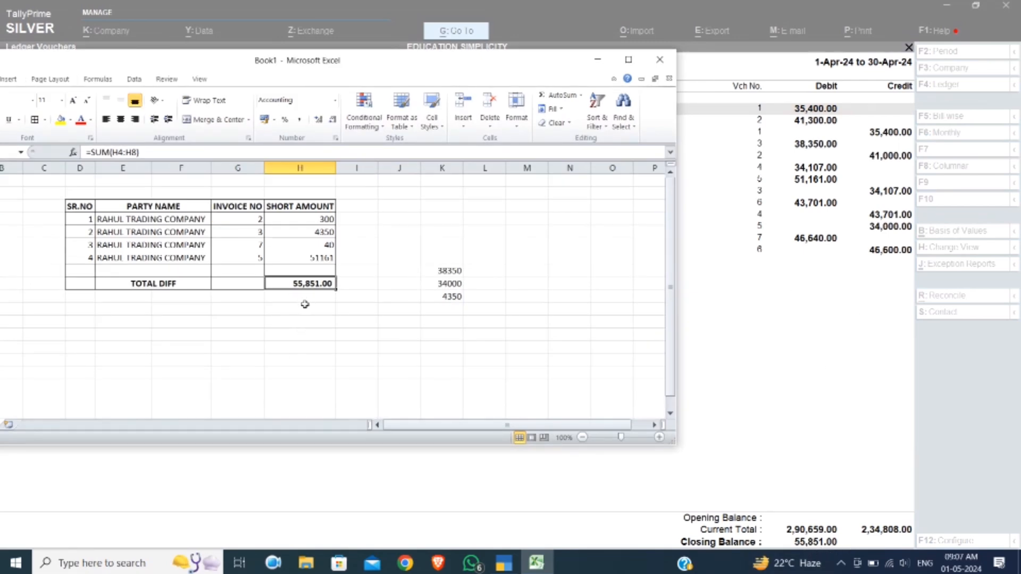
click(141, 256)
click(256, 259)
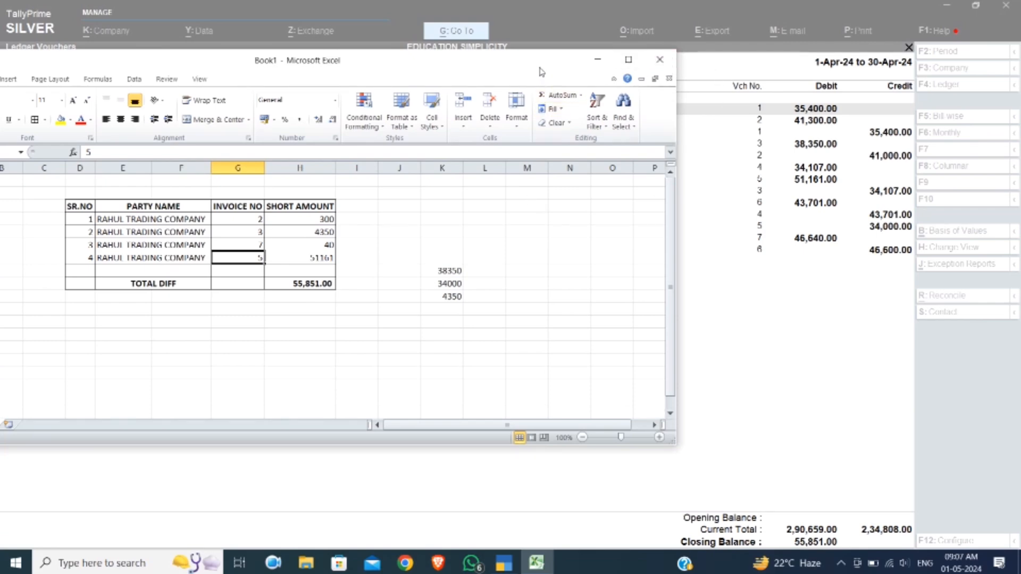
drag(541, 68, 574, 185)
Switch to TallyPrime and back out of the ledger through the Gateway of Tally to the quit prompt
click(767, 296)
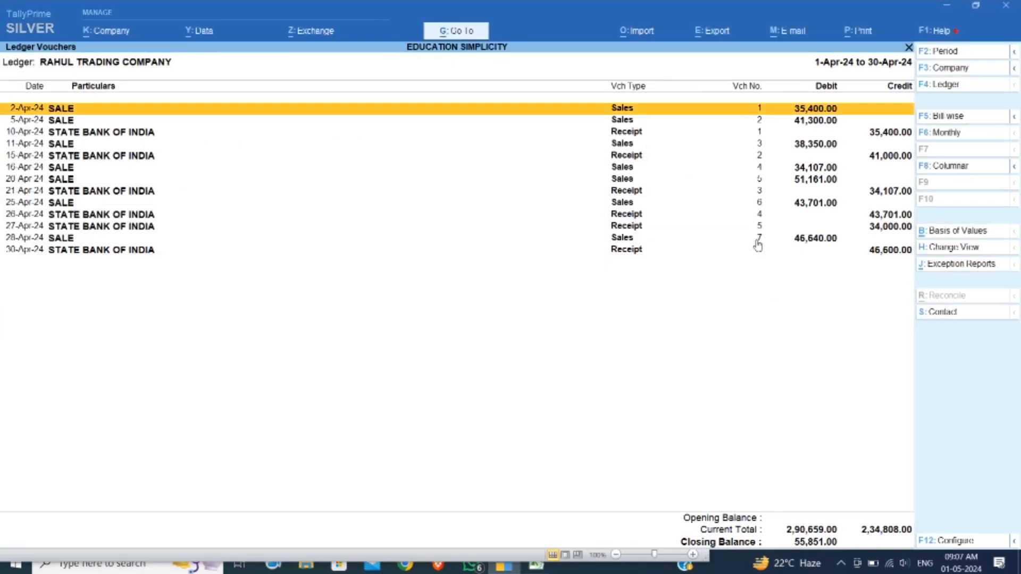
key(Escape)
key(Escape)
key(Escape)
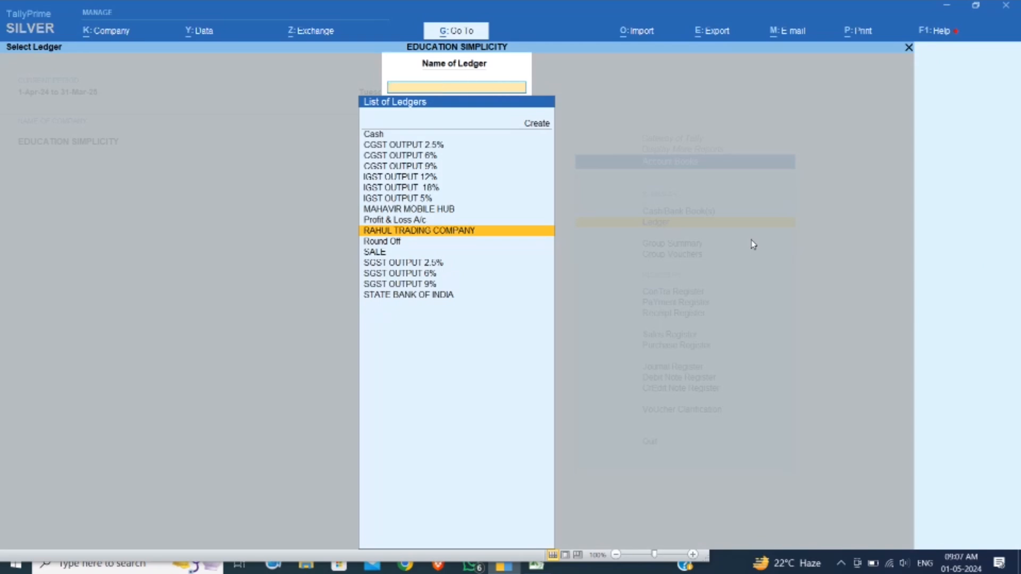
key(Escape)
key(Escape)
key(Escape)
key(Escape)
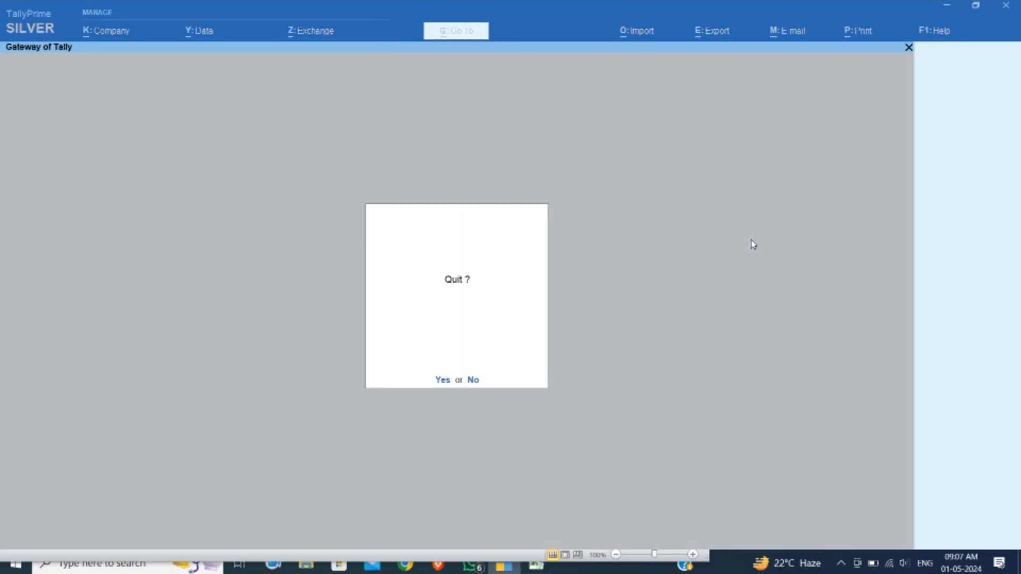